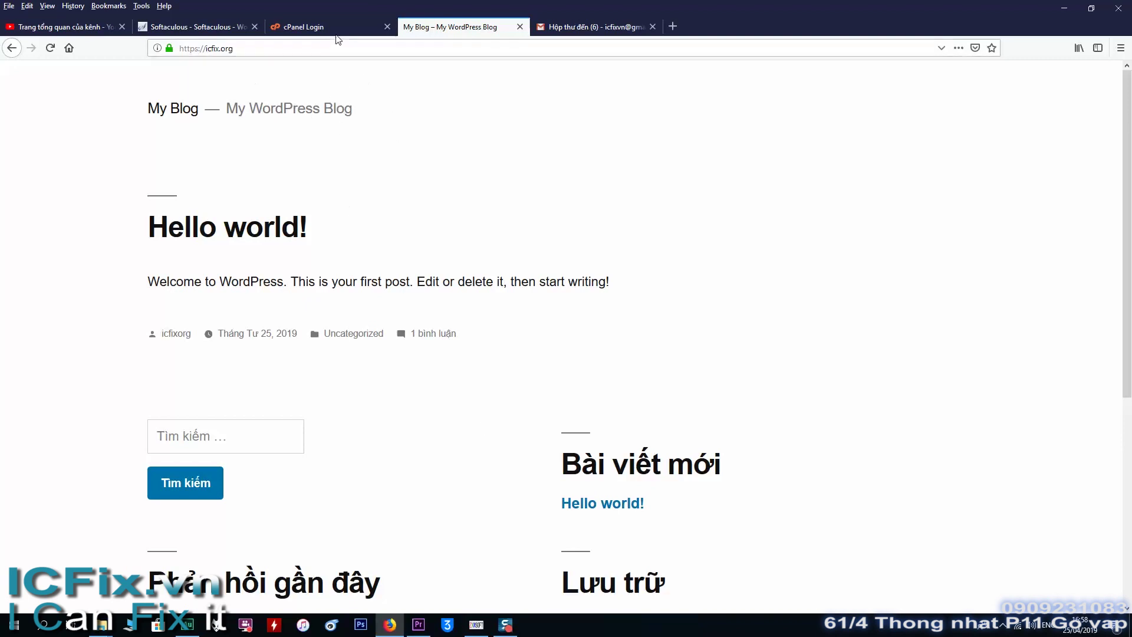
Step: Log in to cPanel from the login tab by re-entering the account password
click(318, 27)
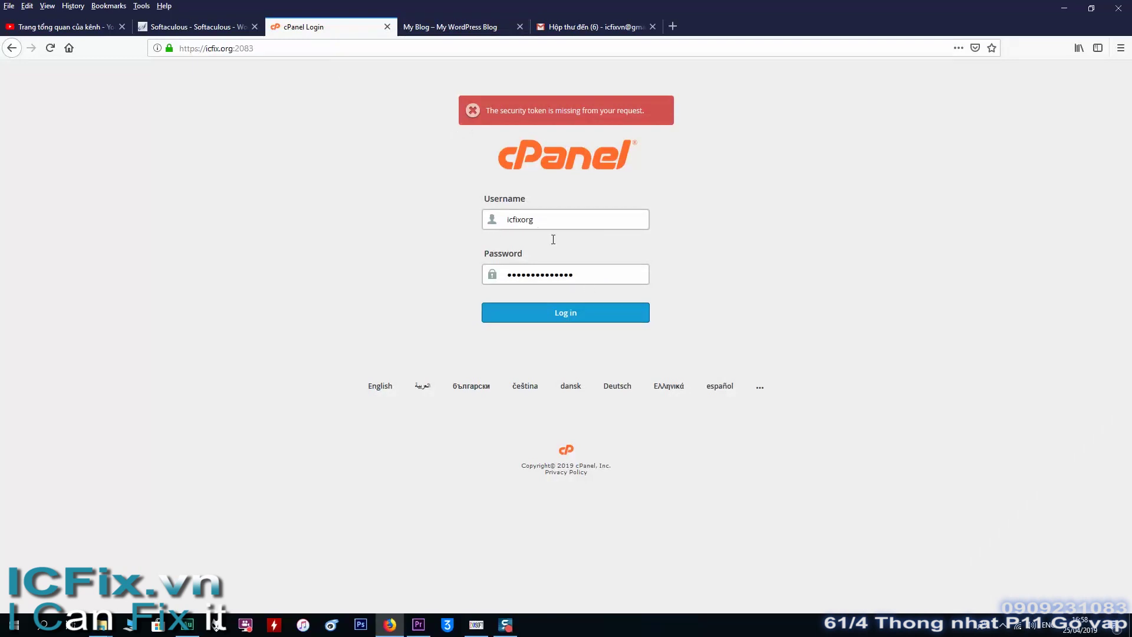
key(ctrl+a)
text(*)
key(Return)
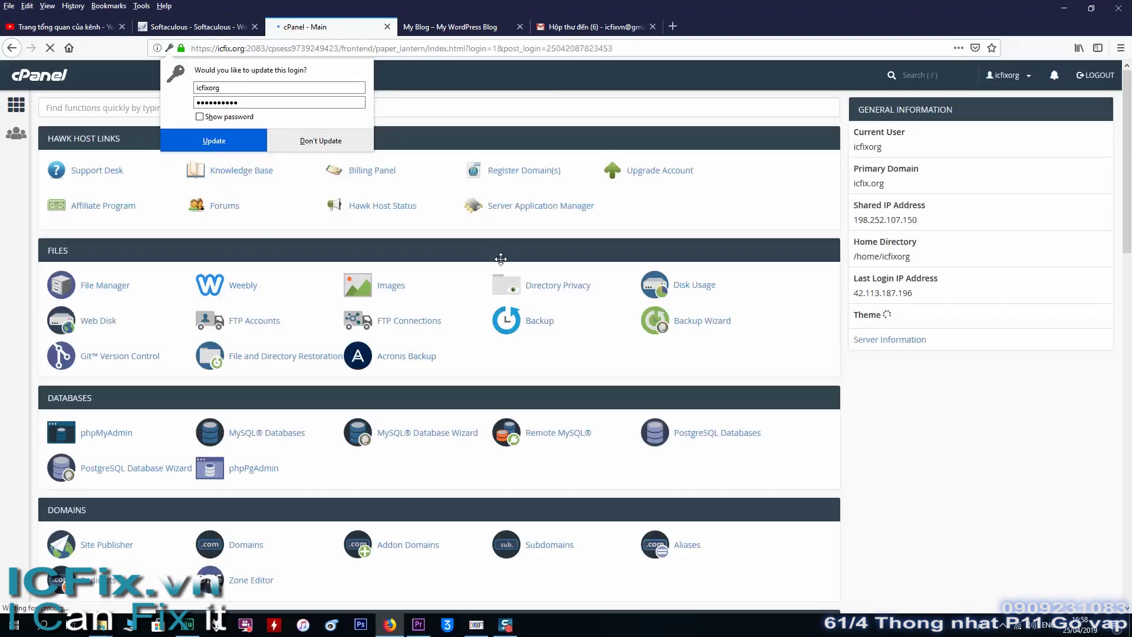
Step: Download mts_sociallyviral.zip from the File Manager's themes folder to Downloads\Compressed
click(104, 286)
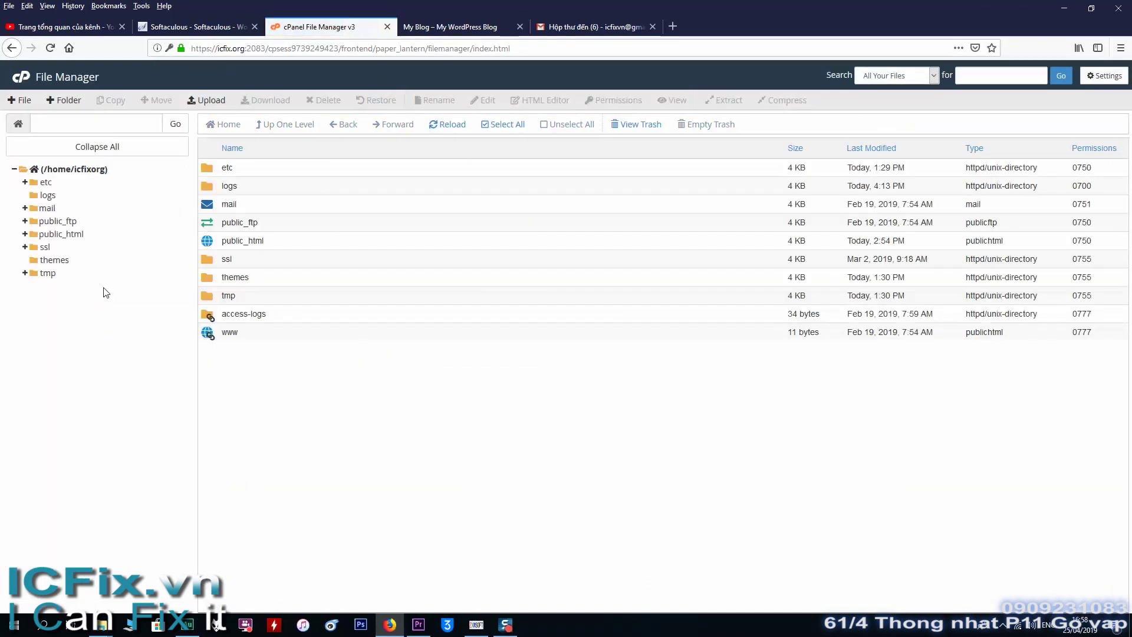
double_click(213, 280)
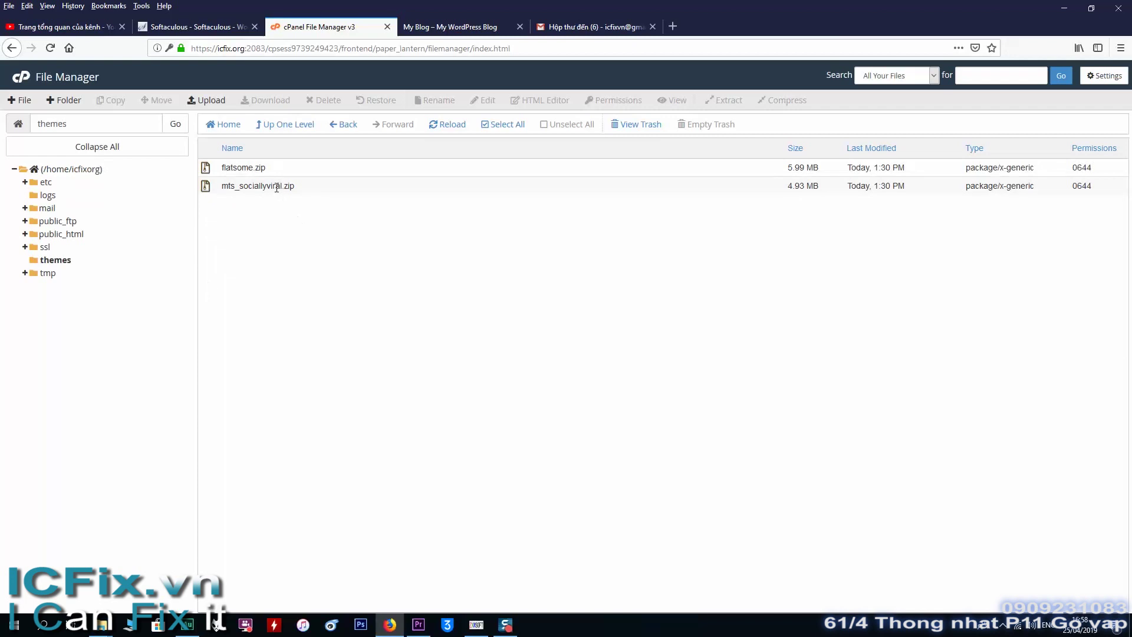
click(242, 187)
click(265, 104)
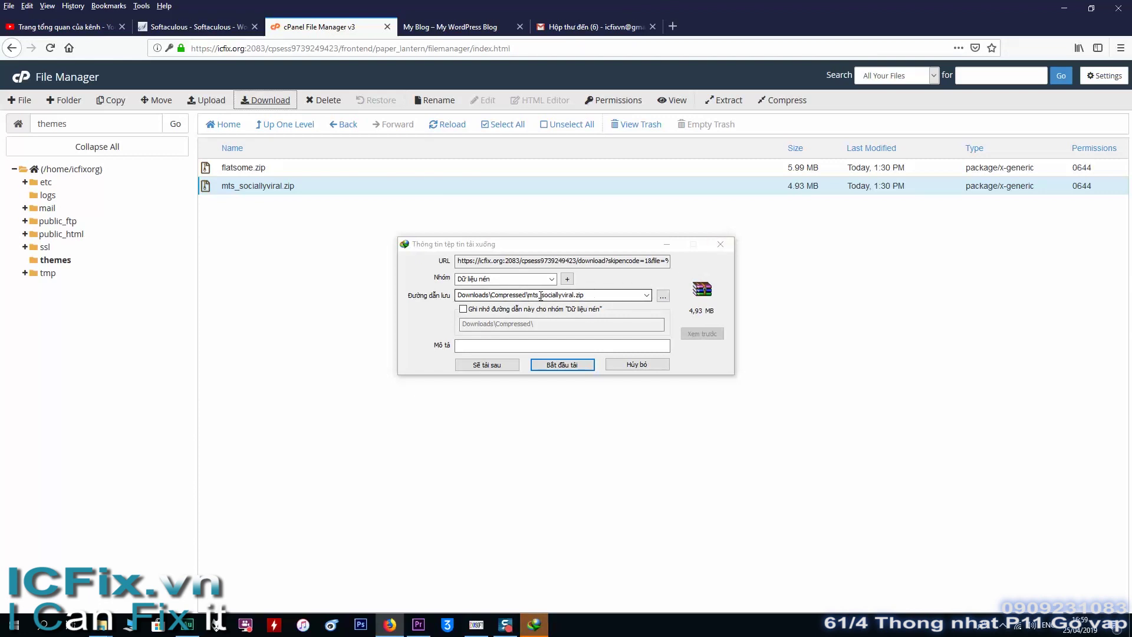
click(553, 365)
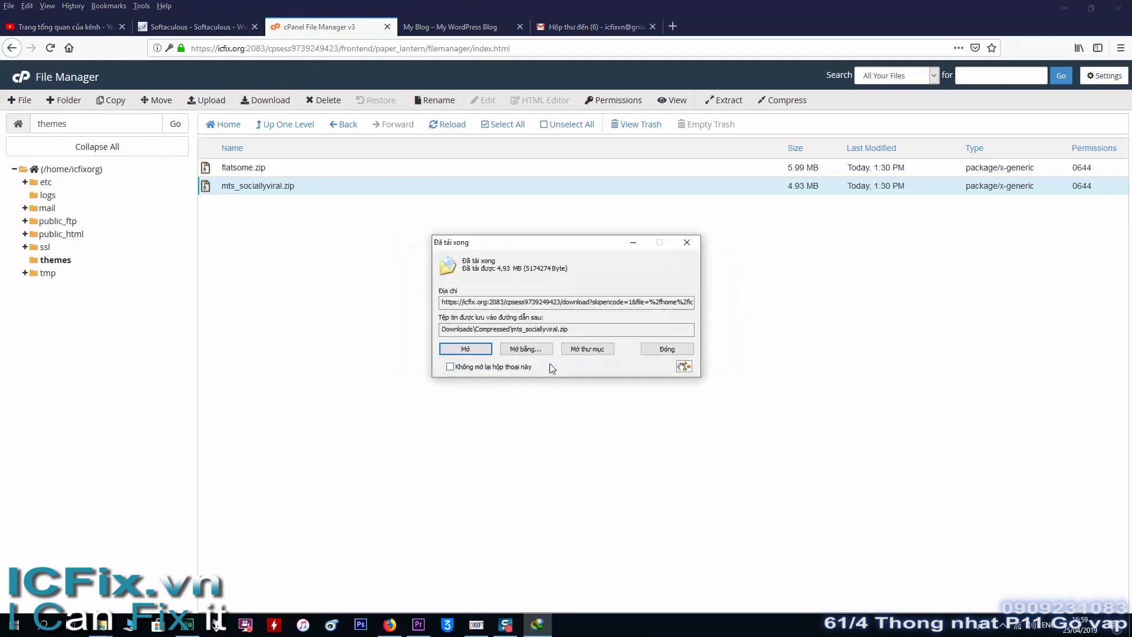
click(651, 354)
click(413, 27)
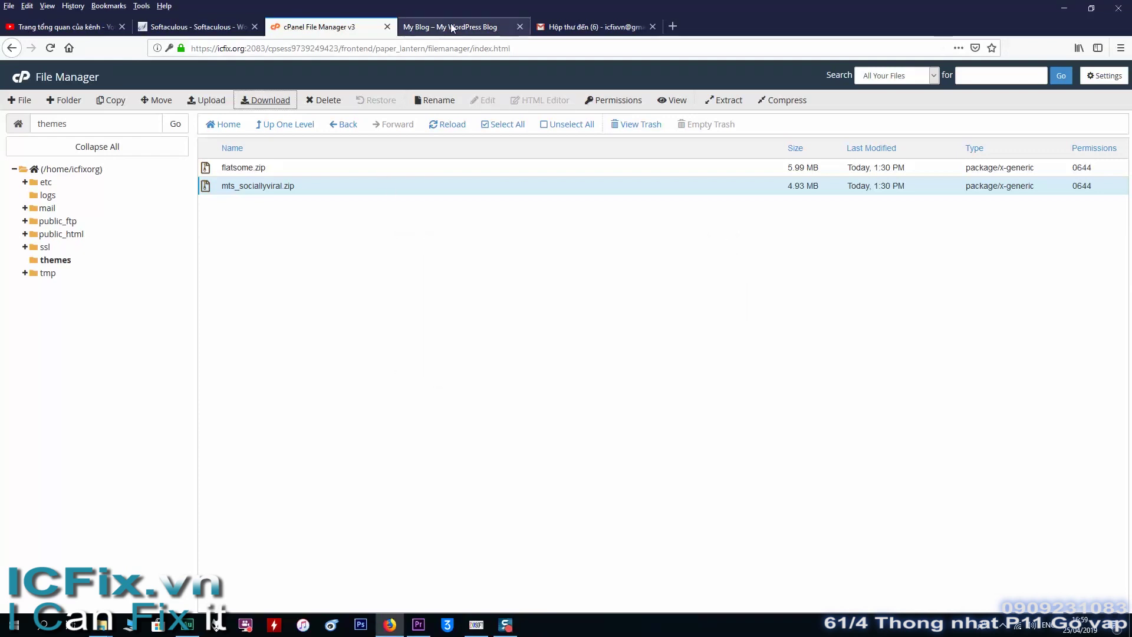
Step: Load the blog's admin address icfix.org/wp-admin in the My Blog tab
click(286, 47)
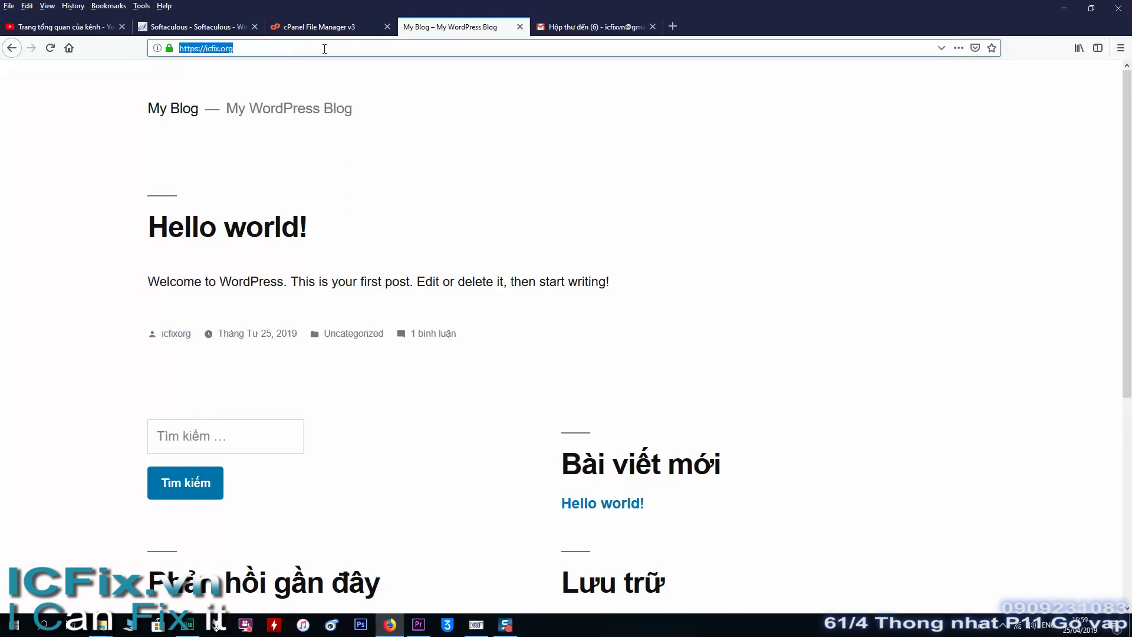
click(324, 49)
text(/w)
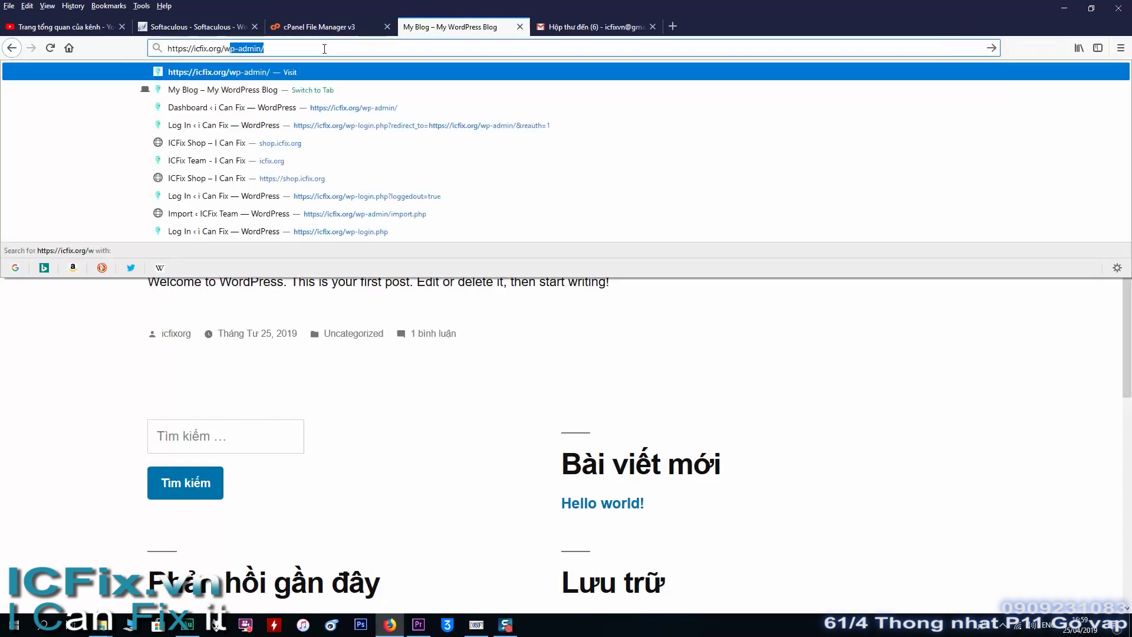
key(Return)
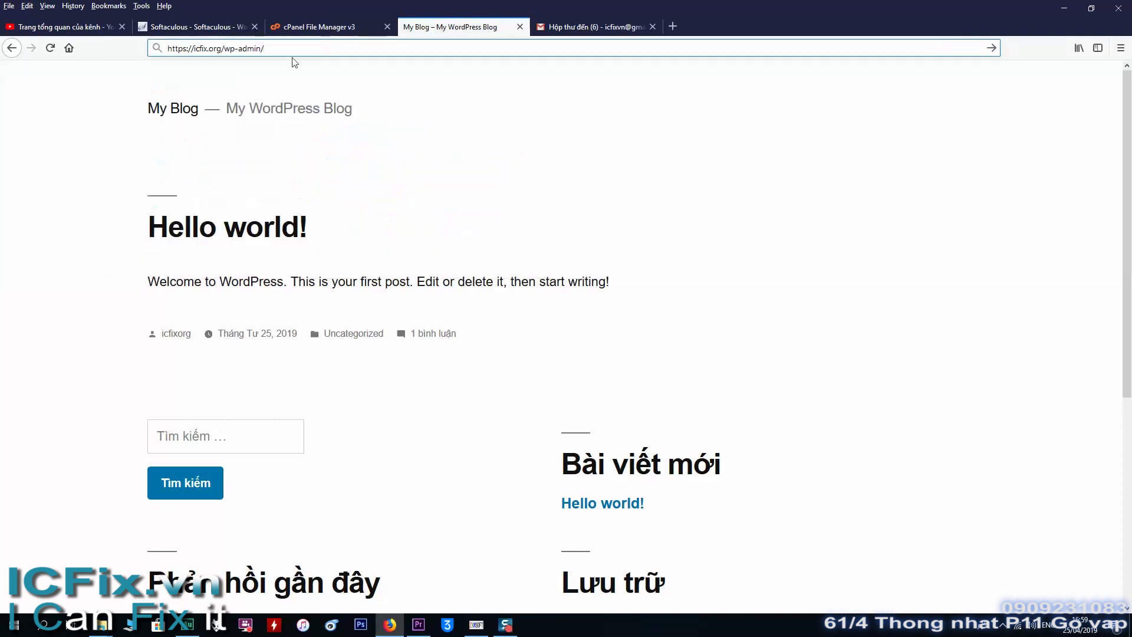
drag(207, 49, 264, 49)
click(287, 49)
key(Return)
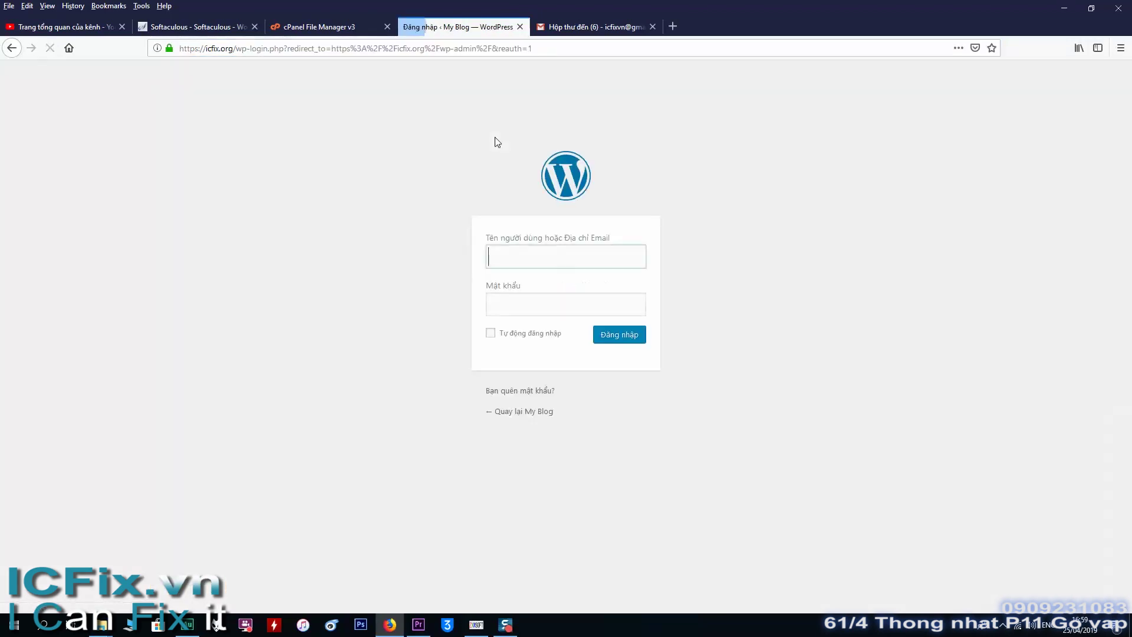
Step: Sign in with the admin username and password, keeping Remember Me ticked
click(578, 255)
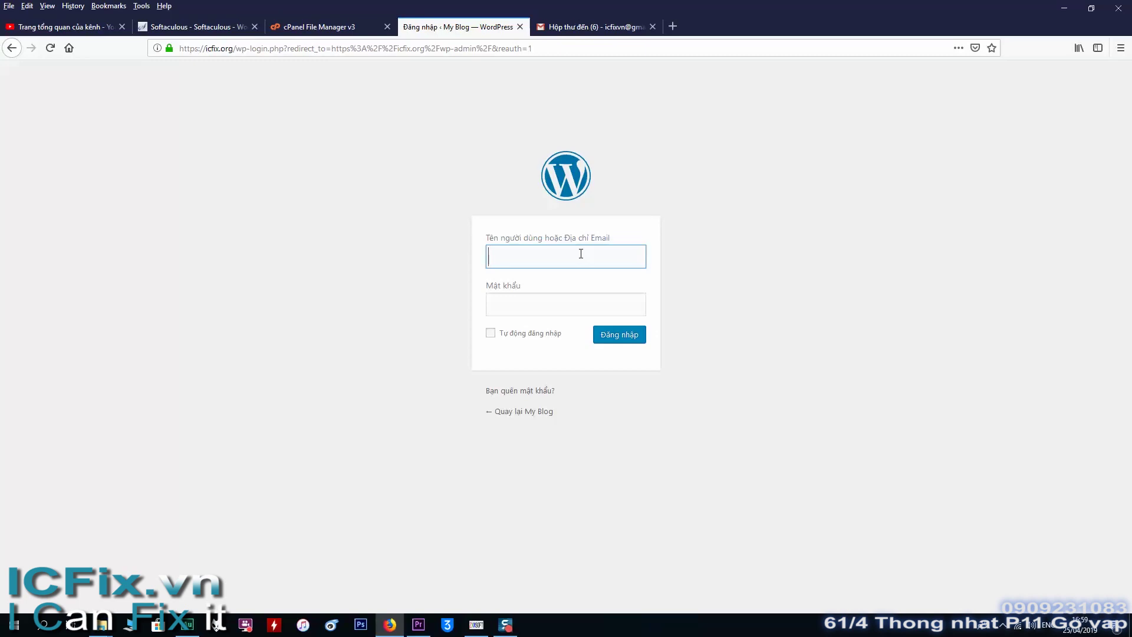
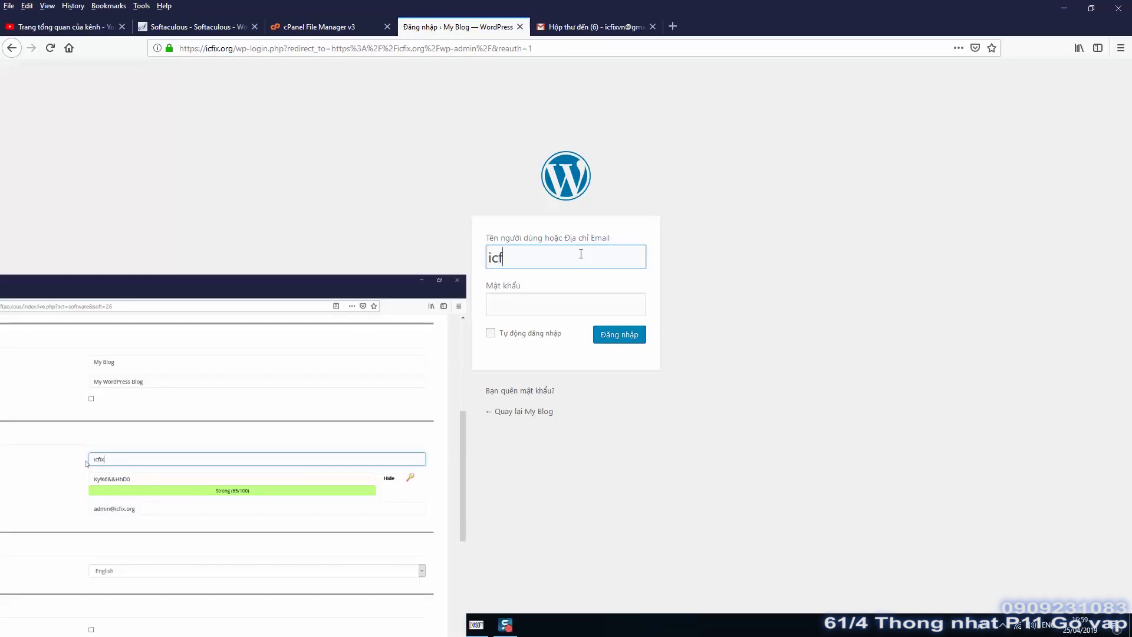
key(Tab)
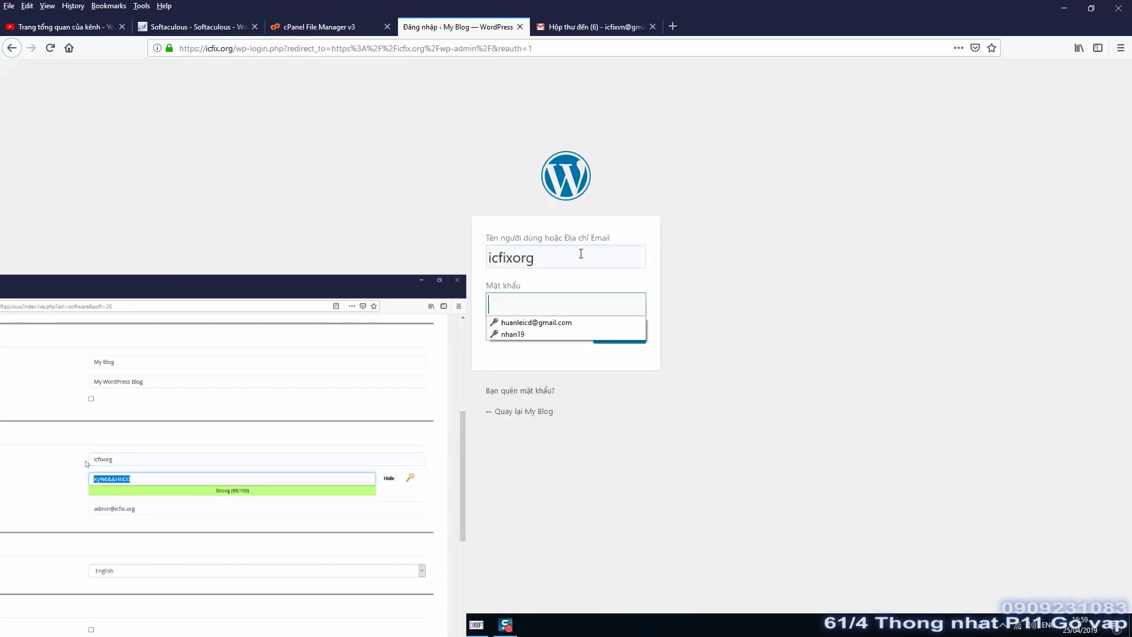
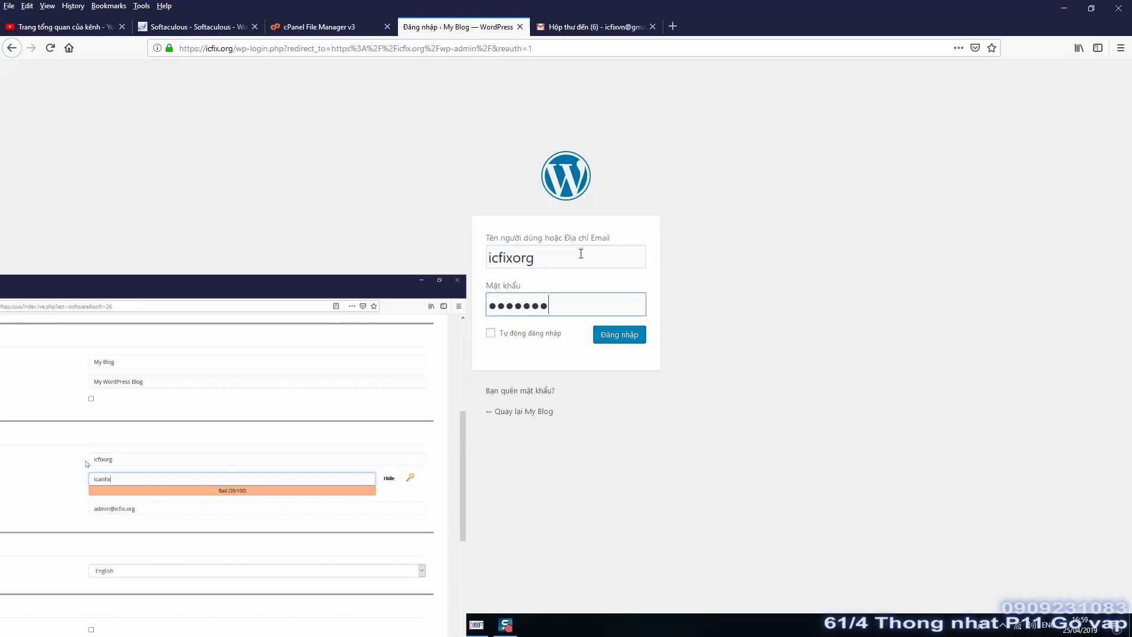
click(491, 333)
click(618, 339)
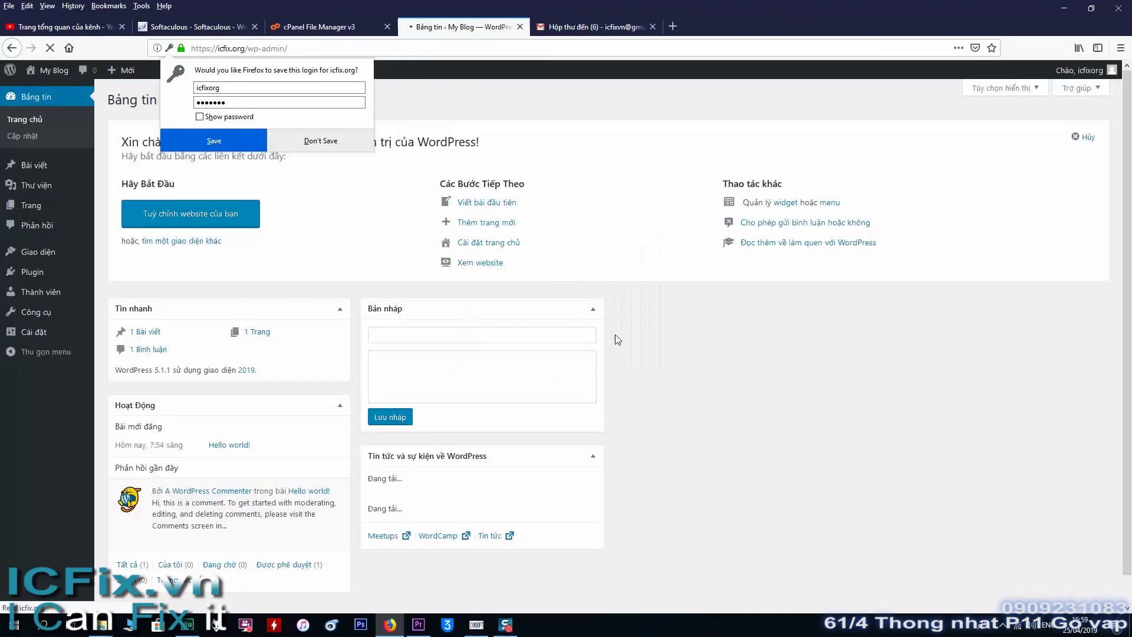
Step: Save the WordPress login in Firefox and open Appearance > Themes > Add New
click(230, 142)
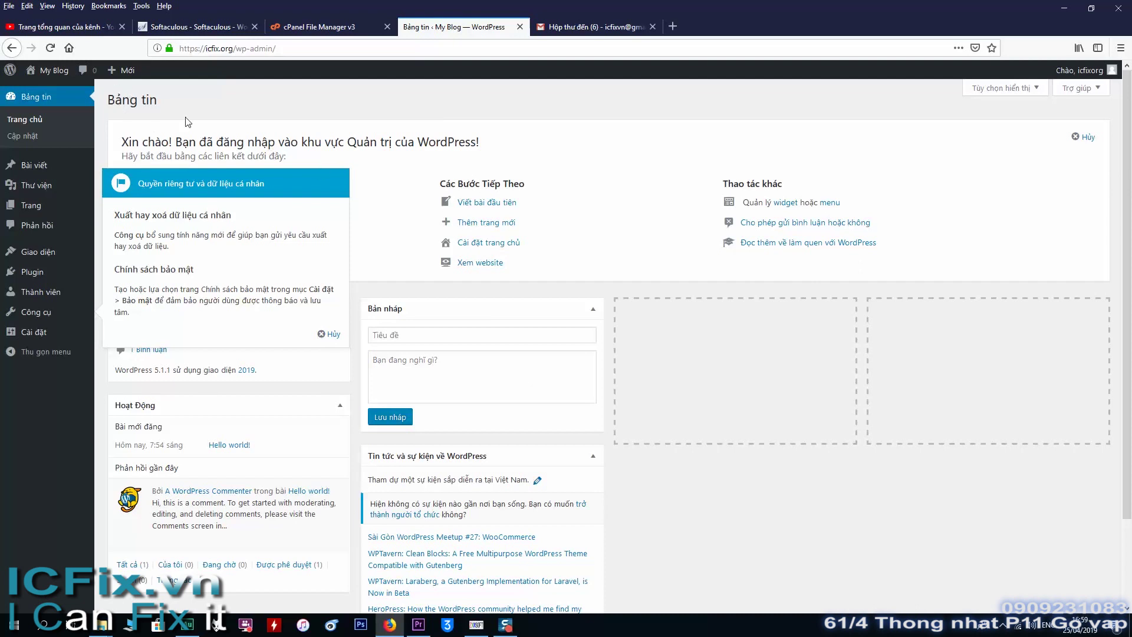
click(36, 254)
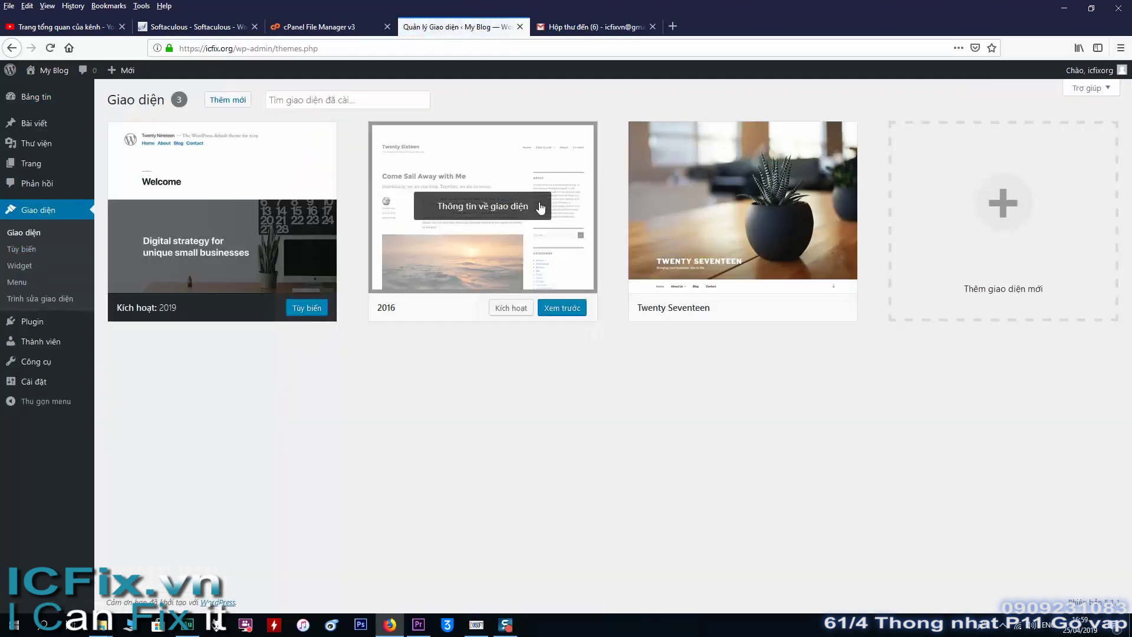
mouse_move(761, 221)
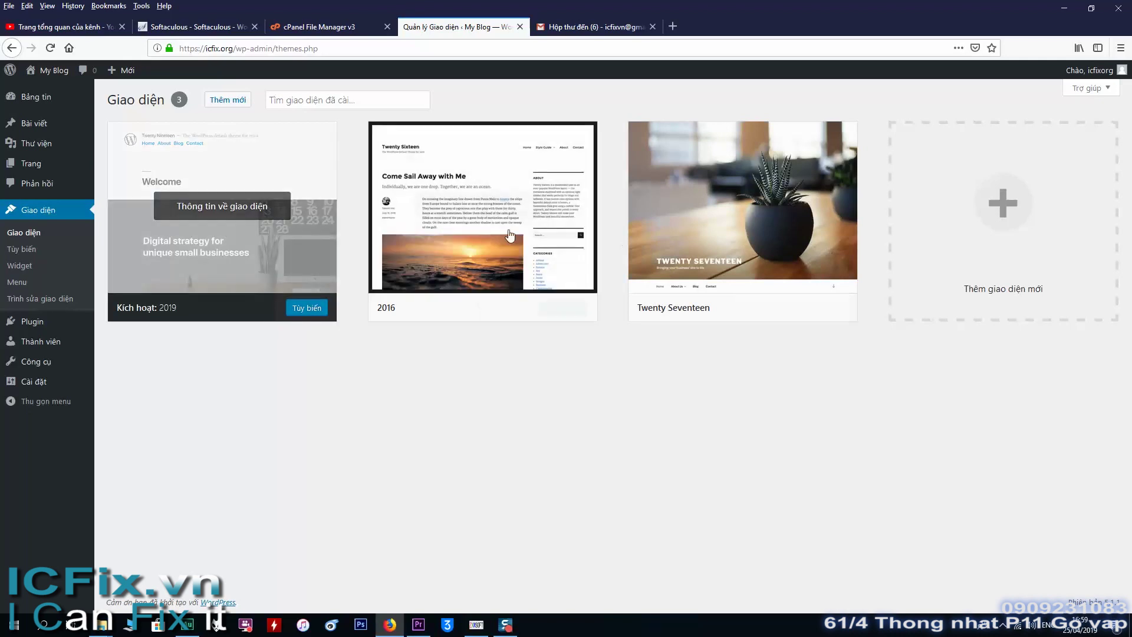
click(229, 101)
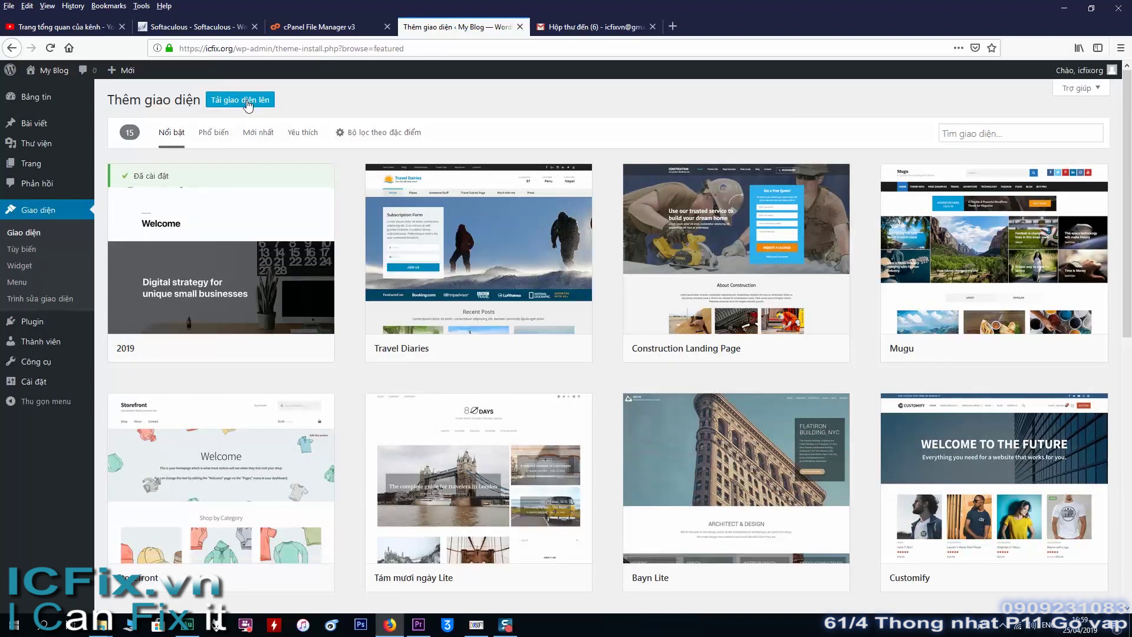
Step: Upload mts_sociallyviral.zip from Downloads\Compressed and install it as a theme
click(242, 104)
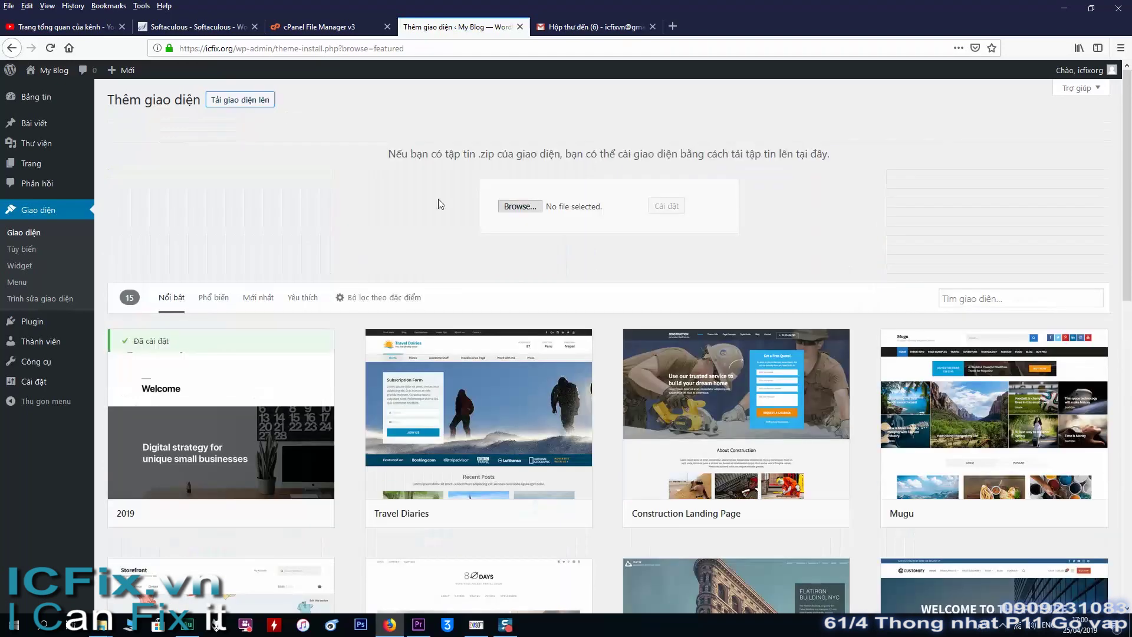
click(516, 205)
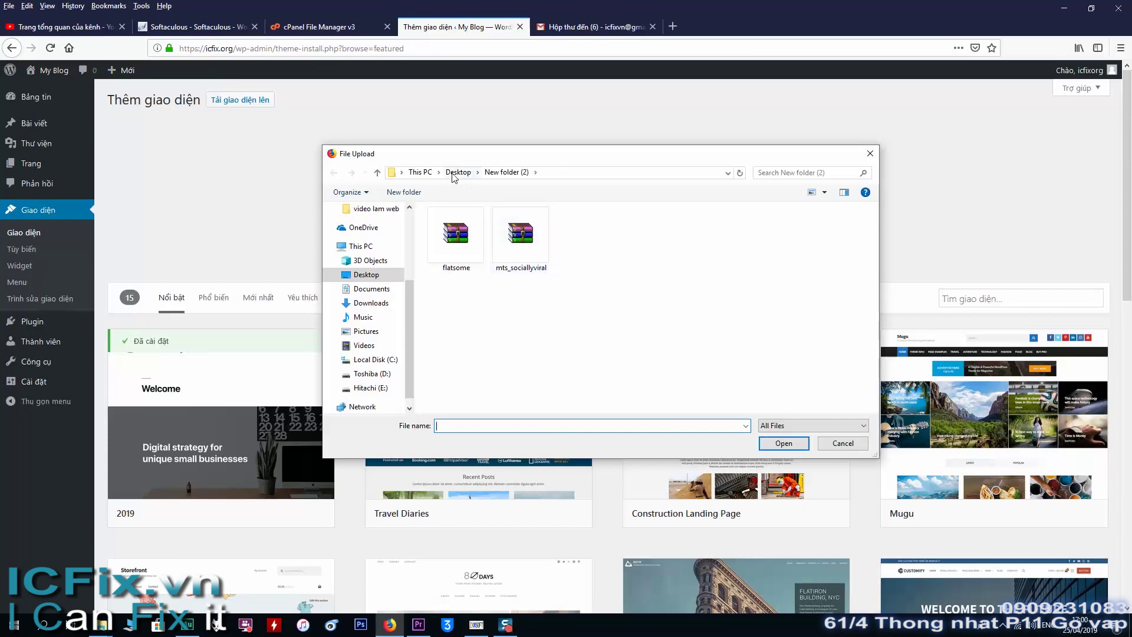
click(456, 175)
click(370, 303)
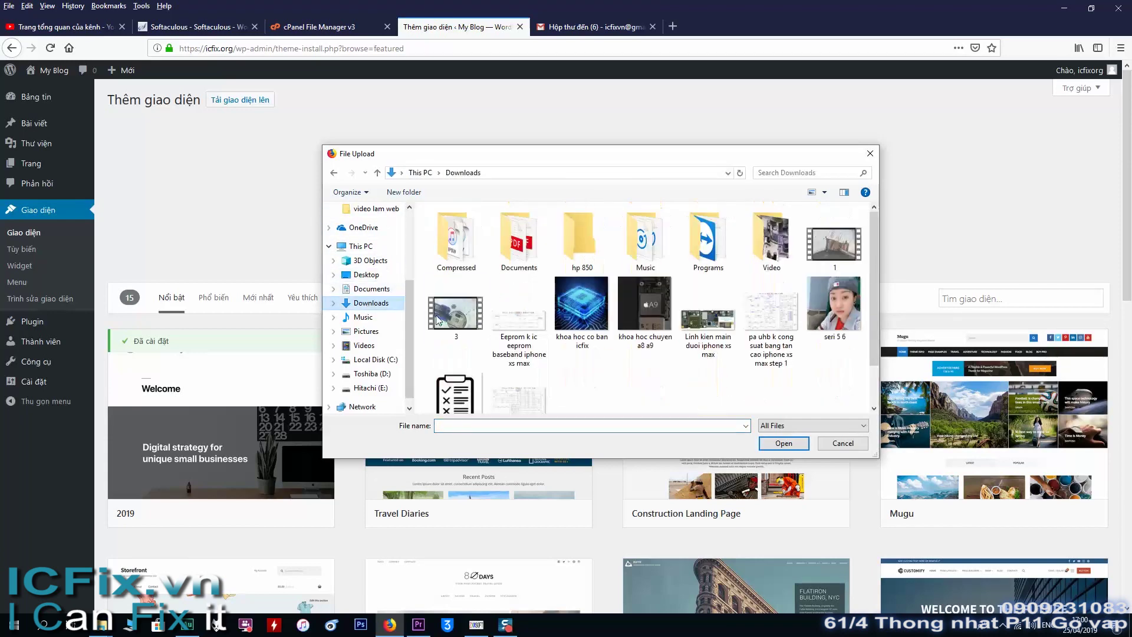
double_click(455, 242)
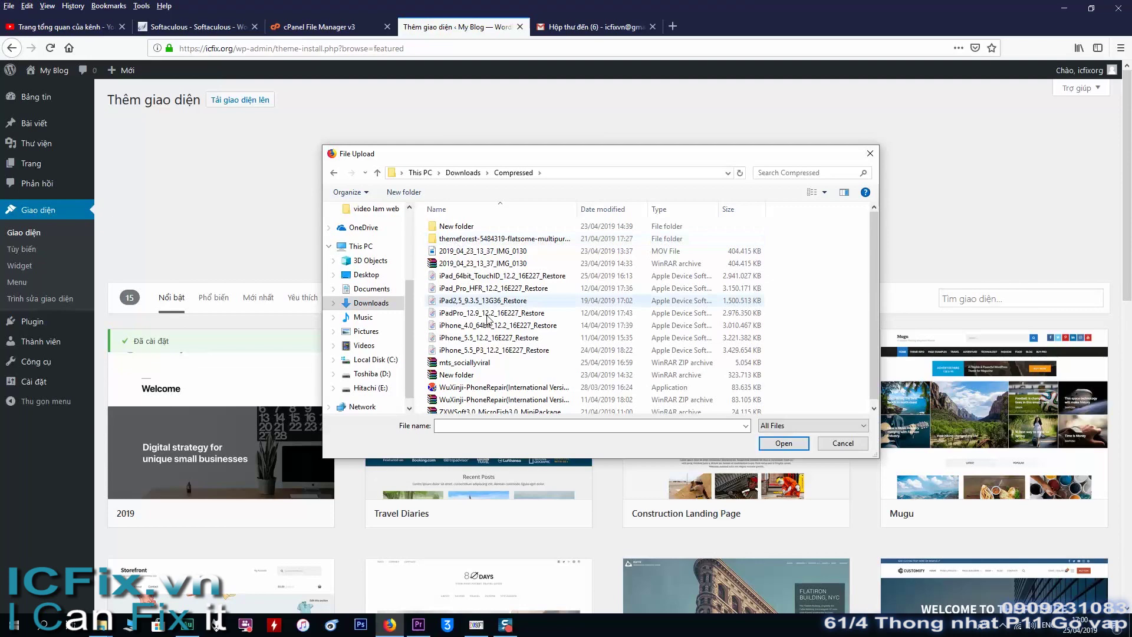
click(476, 357)
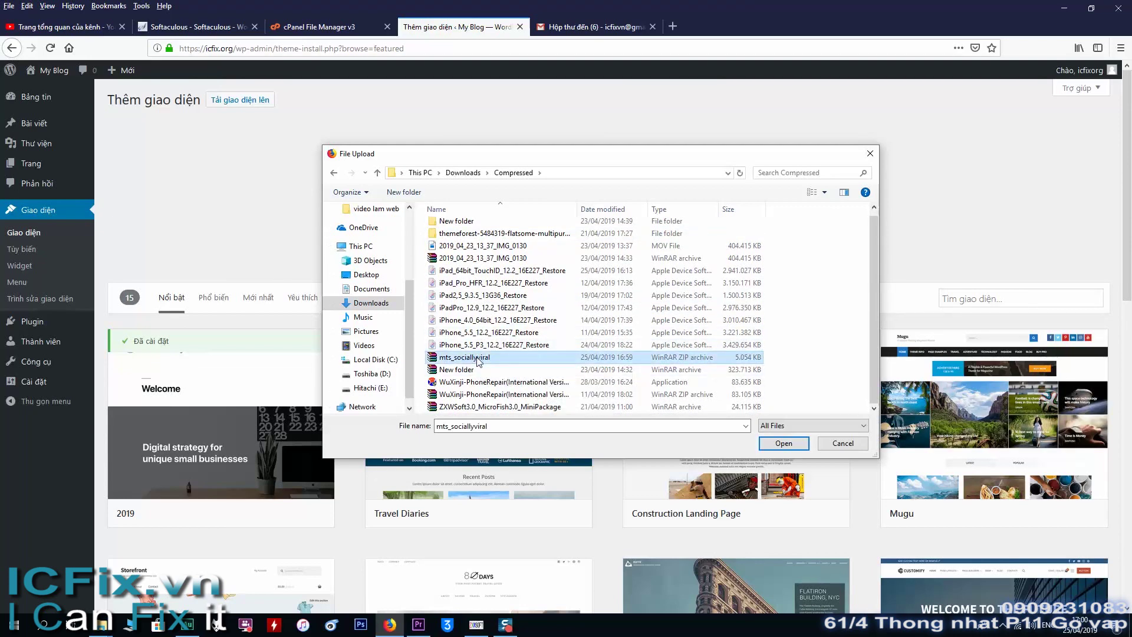
double_click(469, 358)
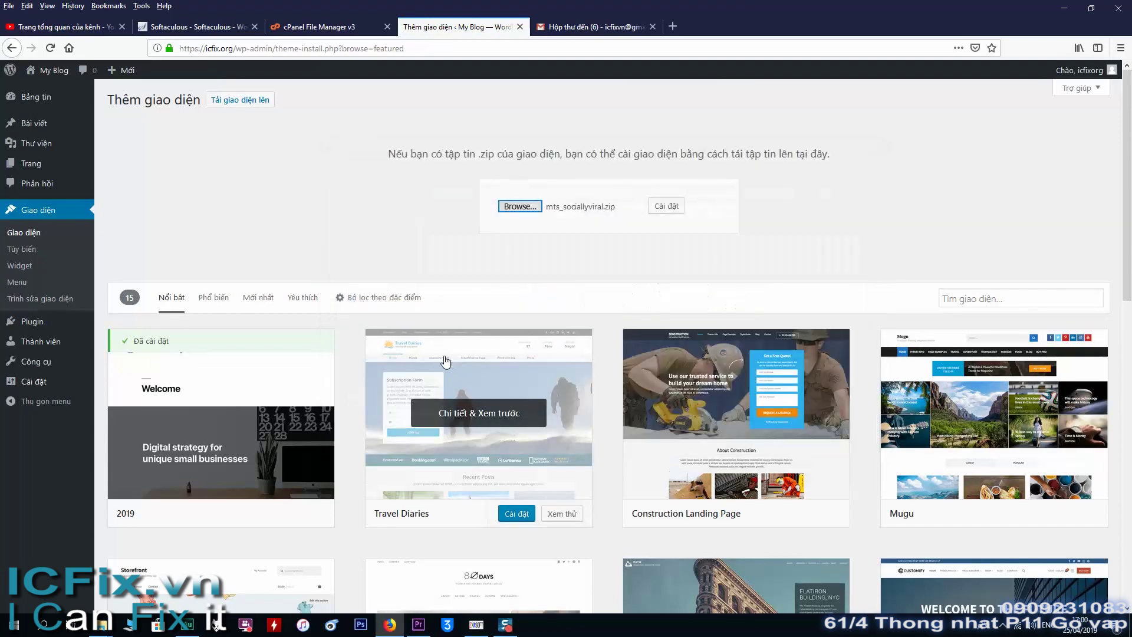
click(669, 207)
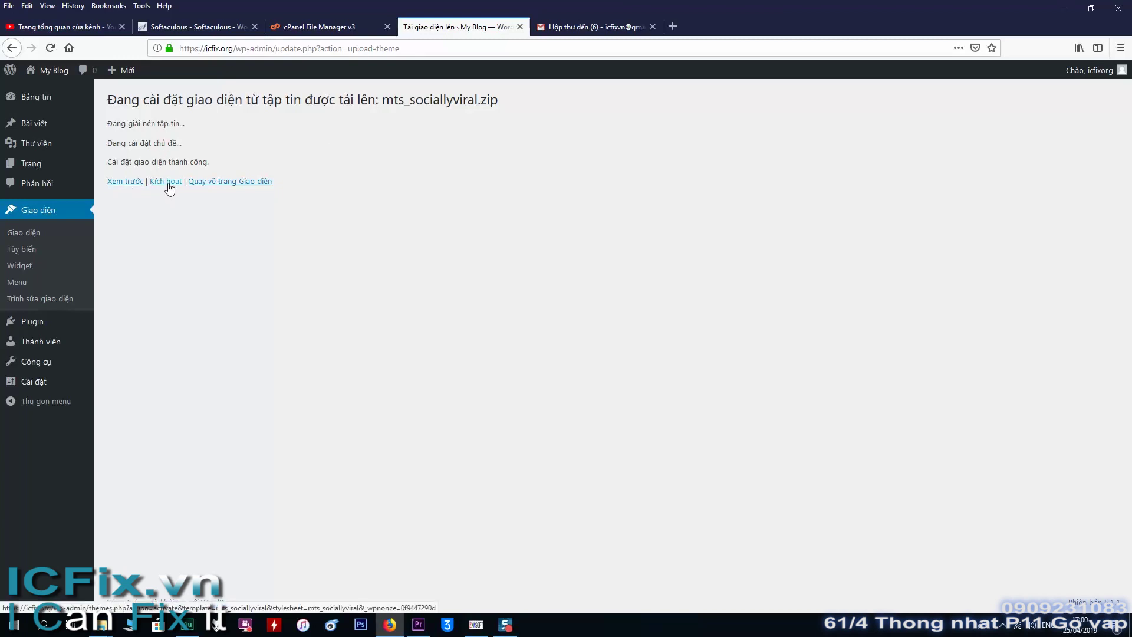
Step: Return to the Themes page and activate SociallyViral Pro
click(228, 184)
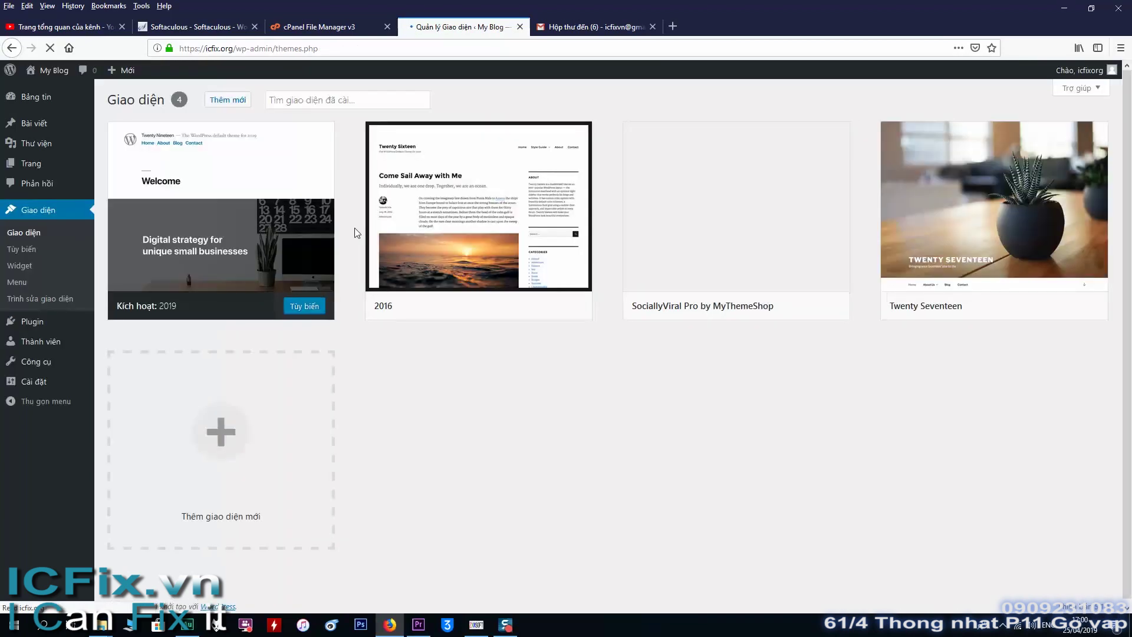
mouse_move(726, 192)
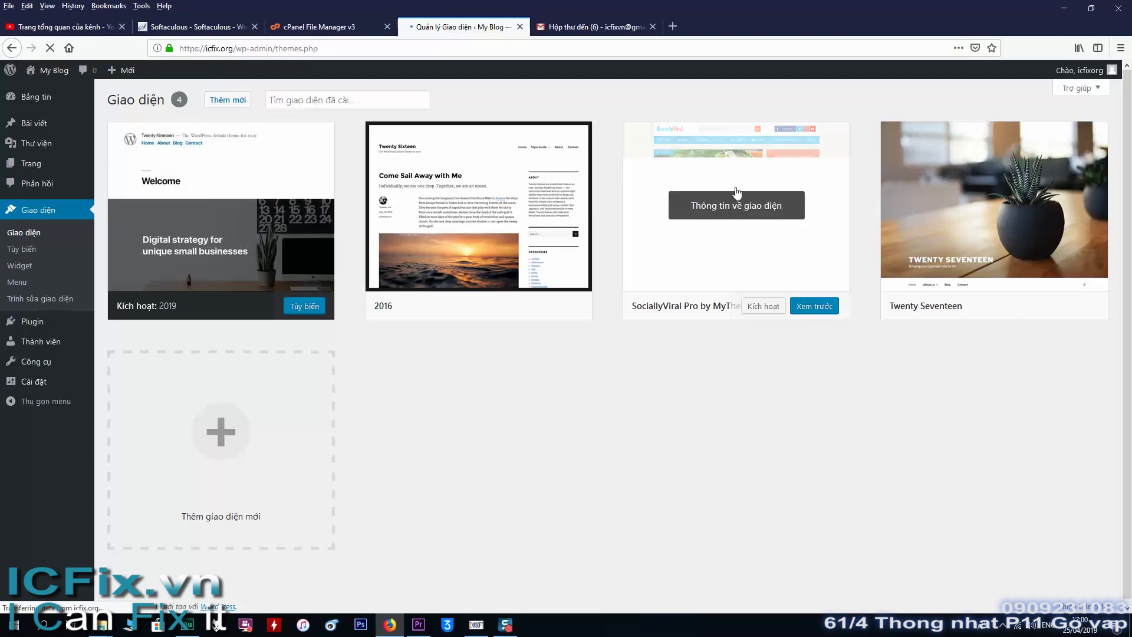
click(762, 307)
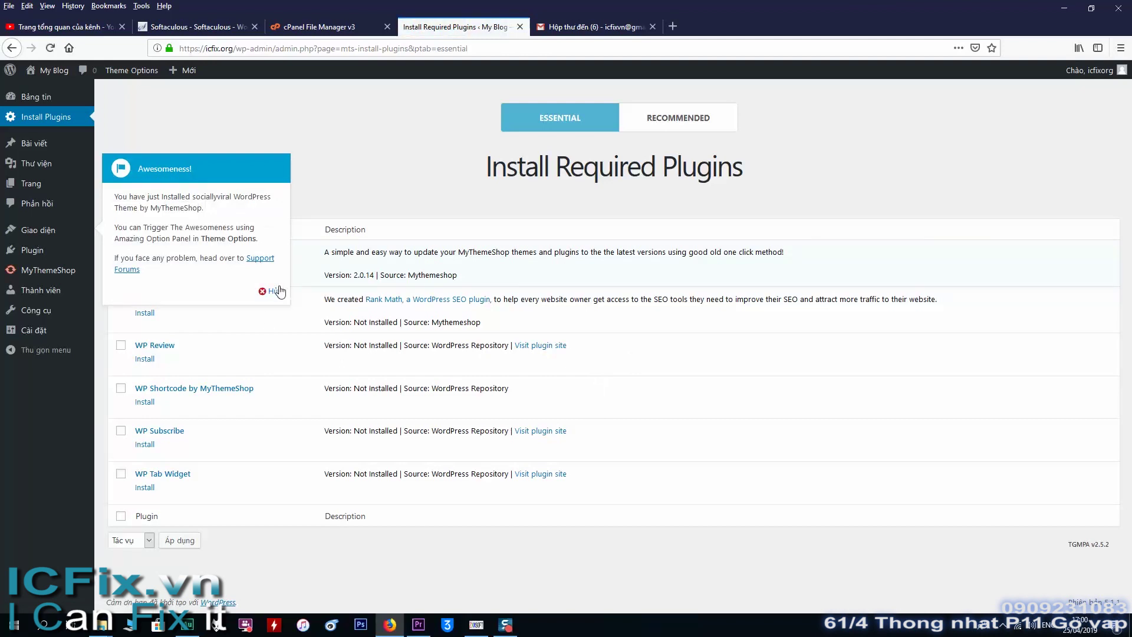
Step: Dismiss the Awesomeness! welcome popup with Hủy and open a blank browser tab
click(270, 291)
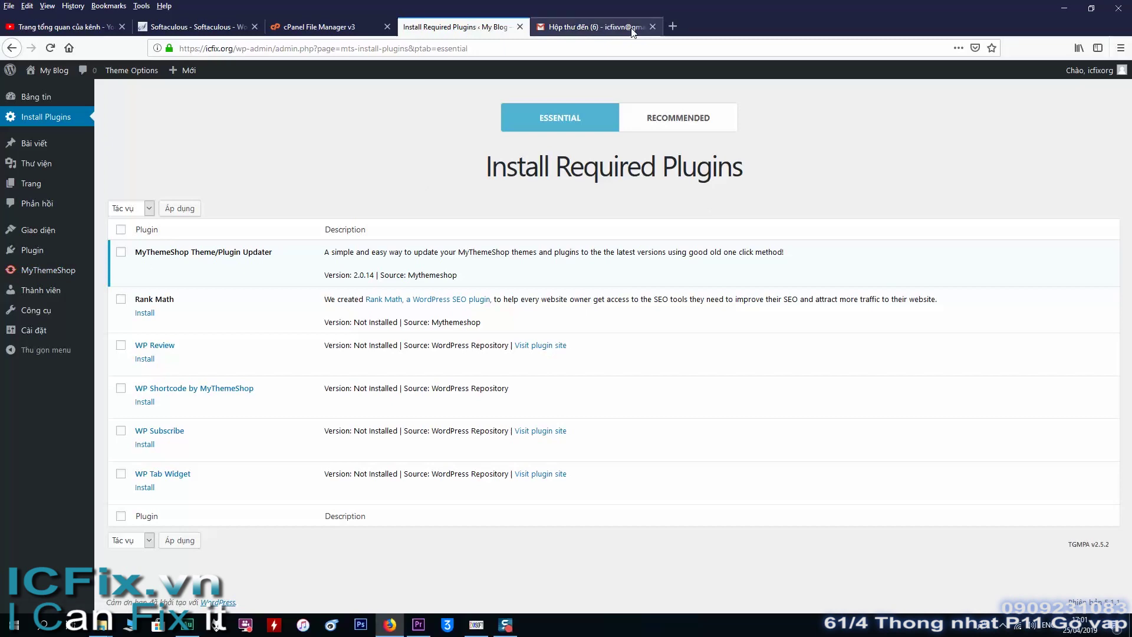
click(671, 26)
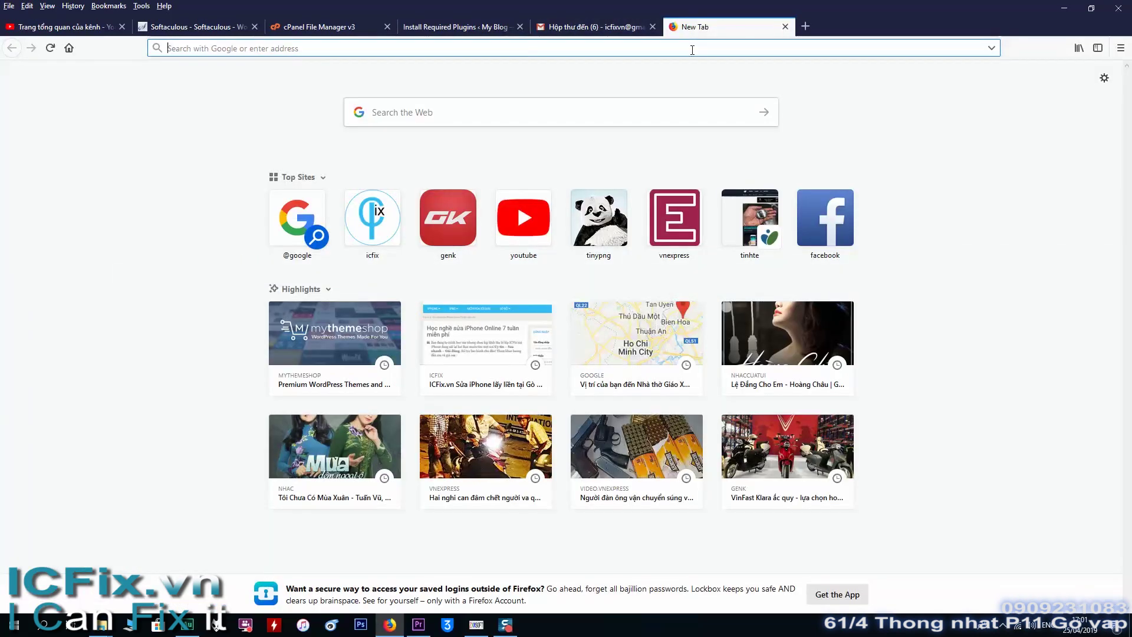
Step: Load icfix.org to view the SociallyViral design, then return to Install Required Plugins
text(icfi)
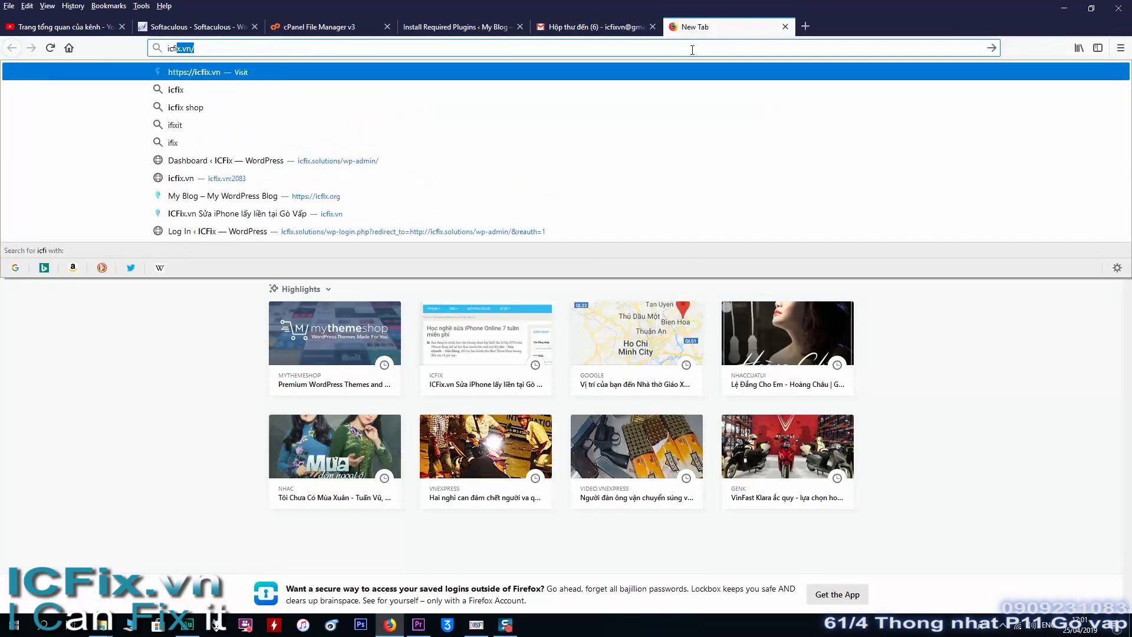
text(x.o)
key(Return)
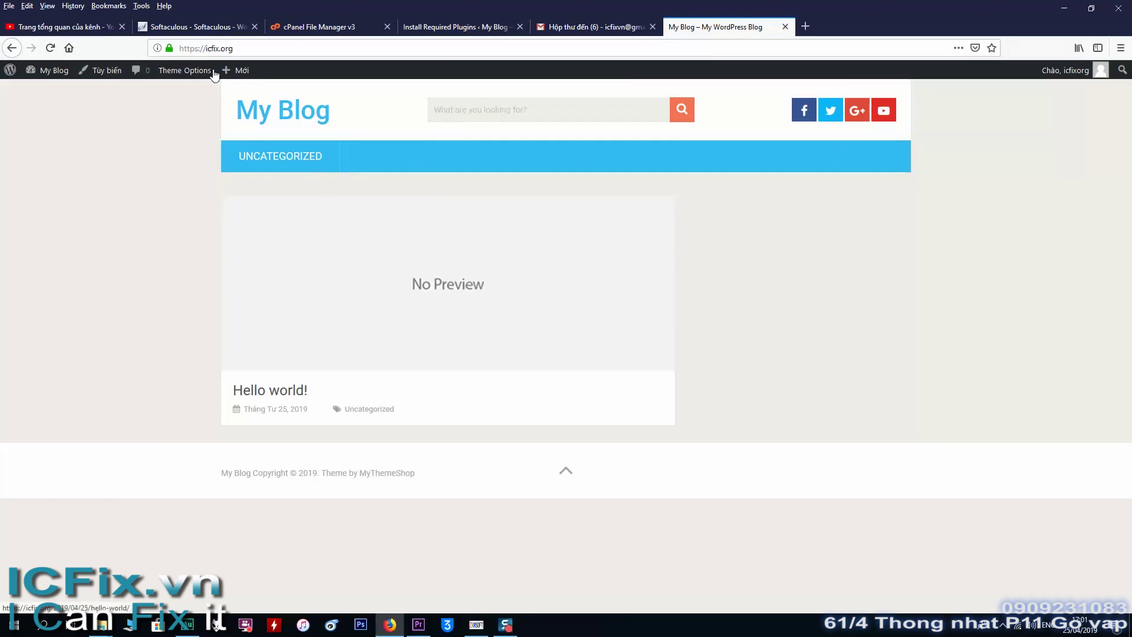
click(484, 27)
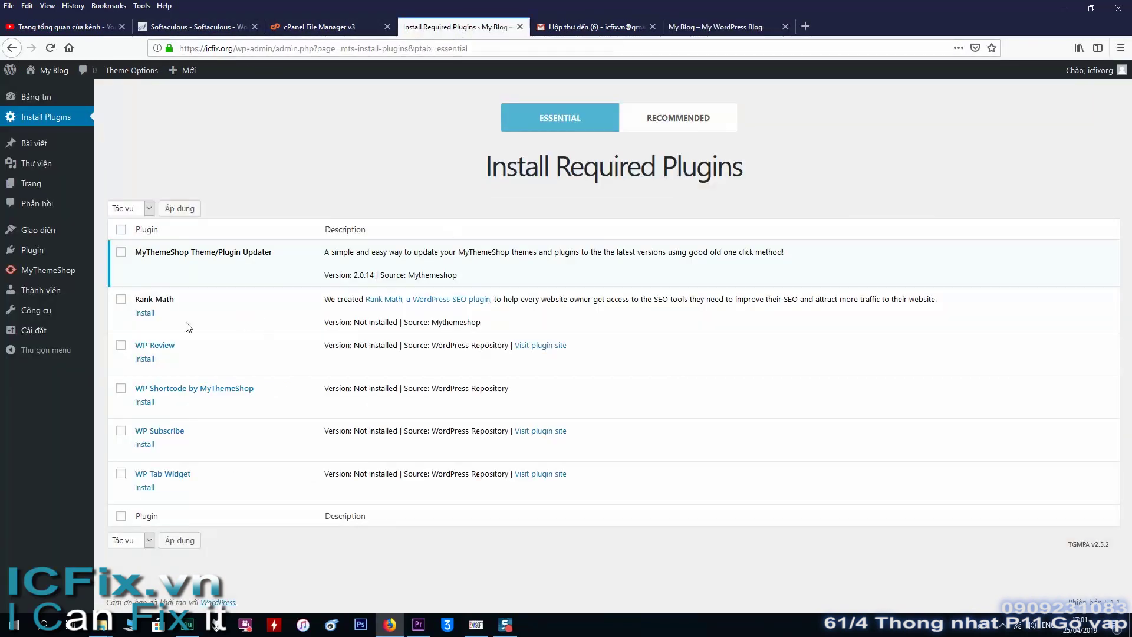
Step: Open the MyThemeShop Connect page from the admin sidebar, then a blank browser tab
click(63, 271)
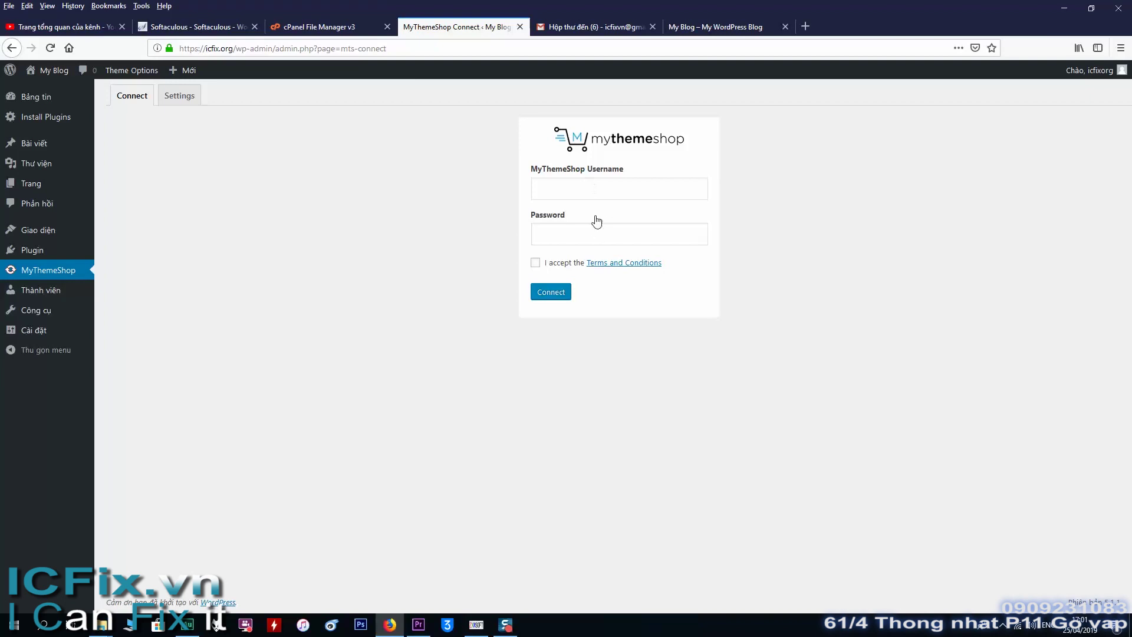
click(576, 187)
click(592, 243)
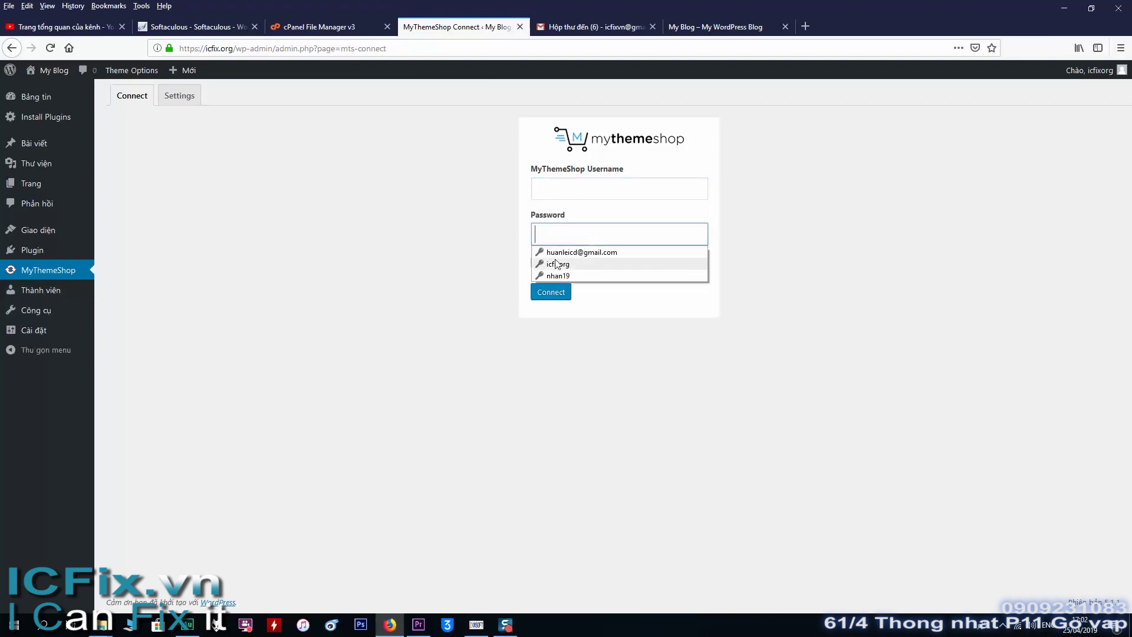
click(529, 297)
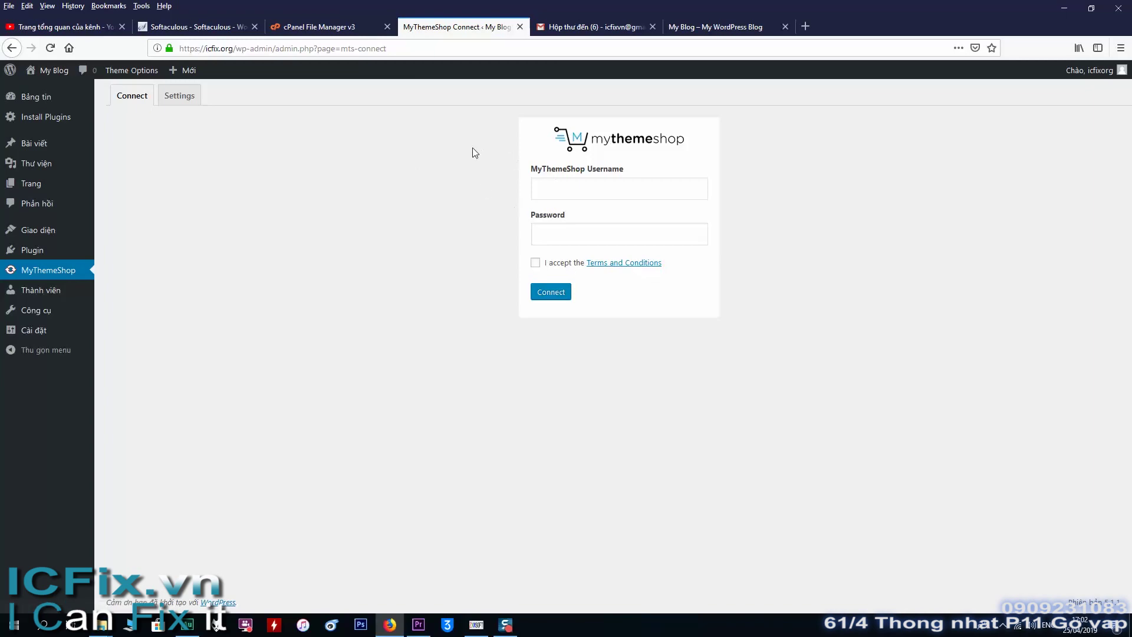
click(806, 26)
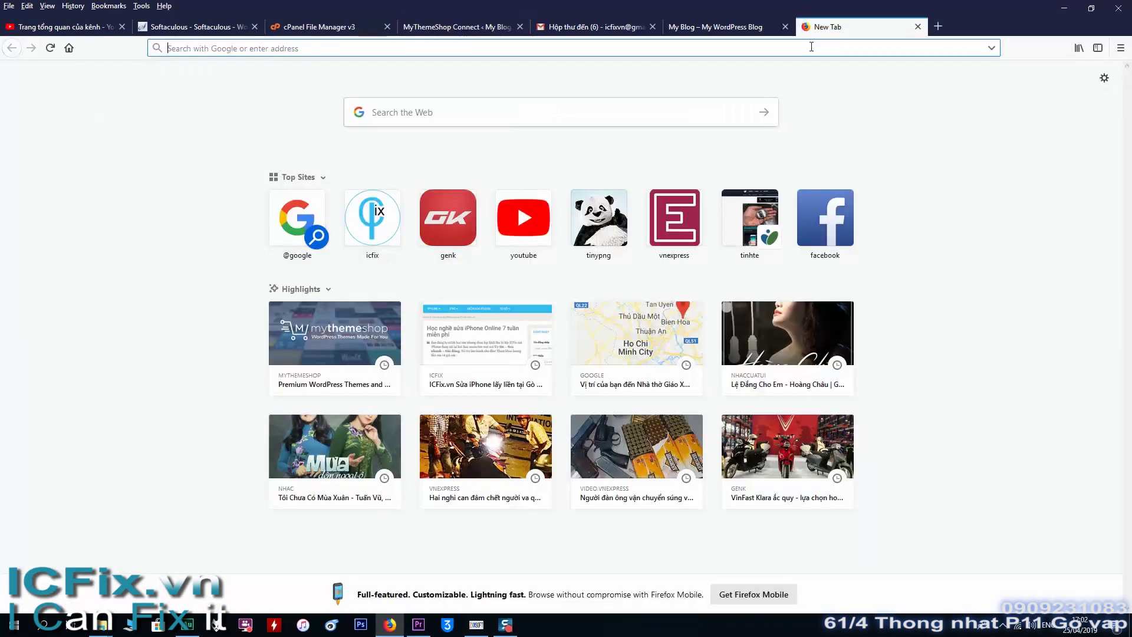
Step: Go to the MyThemeShop website and open its Join MyThemeShop sign-up form
text(mythemeshop.com/)
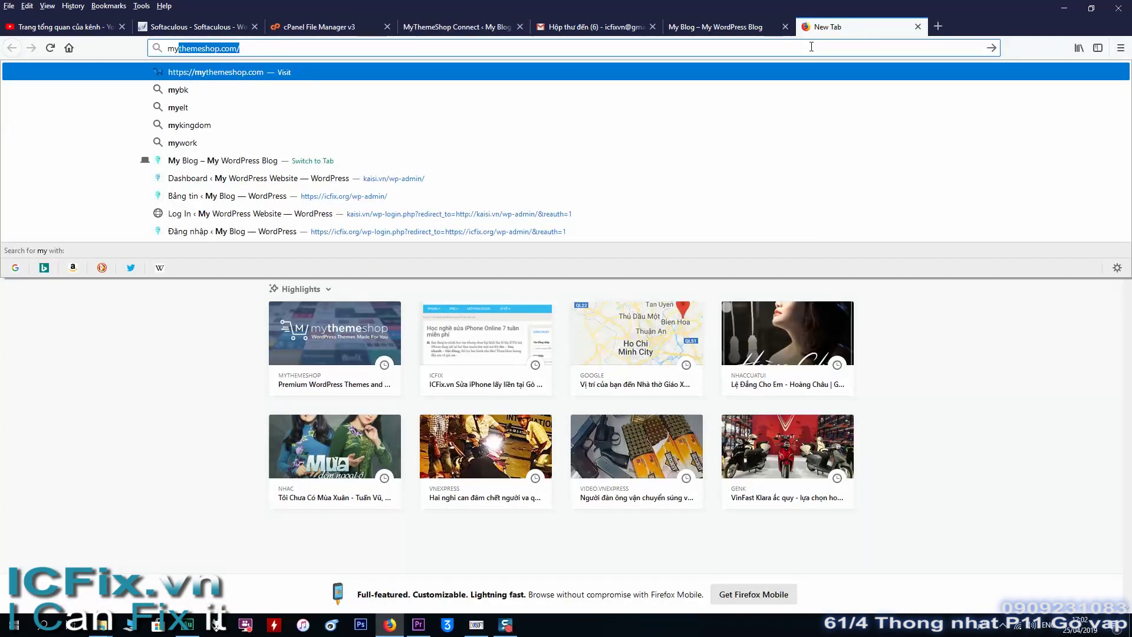
key(Return)
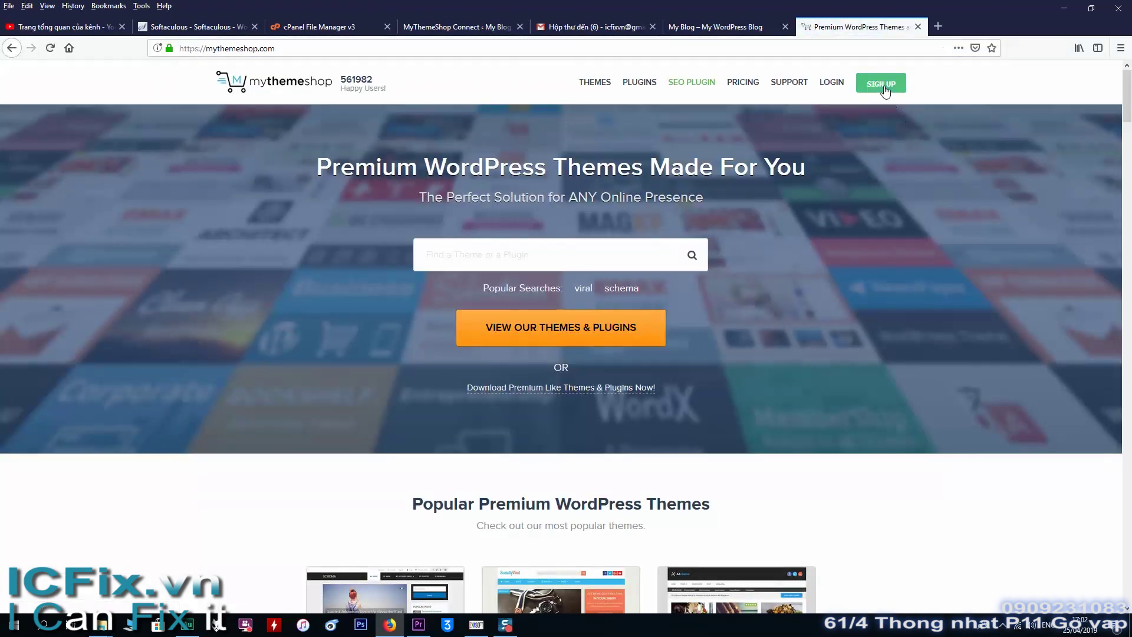
click(884, 86)
Step: Enter the new username and e-mail address, fixing the swapped entries, and sign up
click(545, 341)
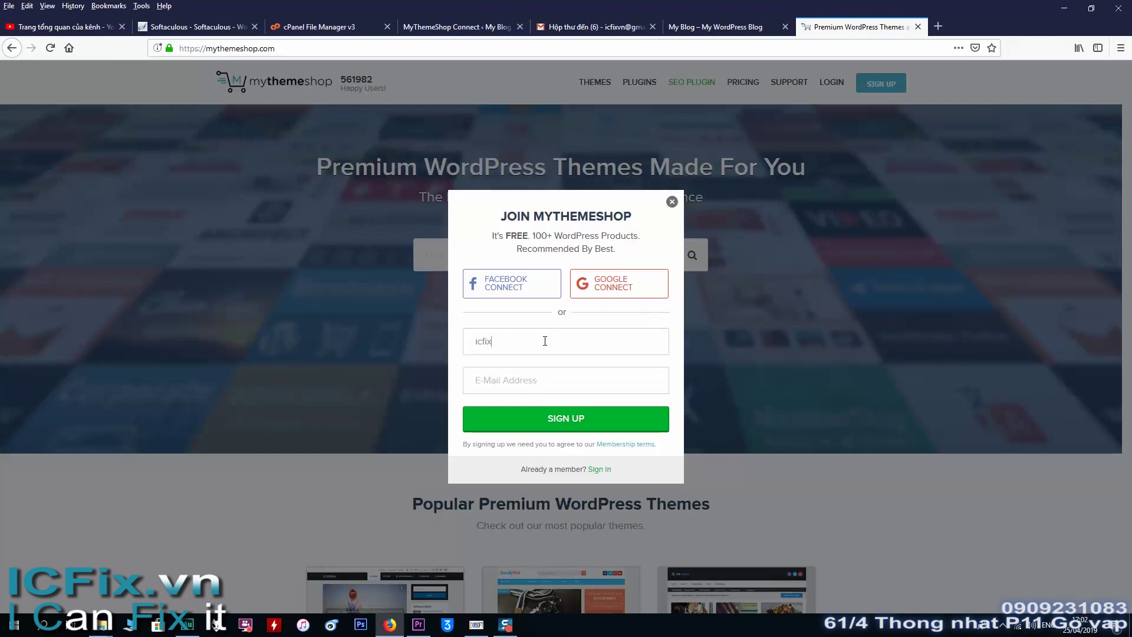
key(Tab)
text(Ican)
key(BackSpace)
key(BackSpace)
key(BackSpace)
key(BackSpace)
click(544, 341)
drag(551, 340, 470, 341)
key(BackSpace)
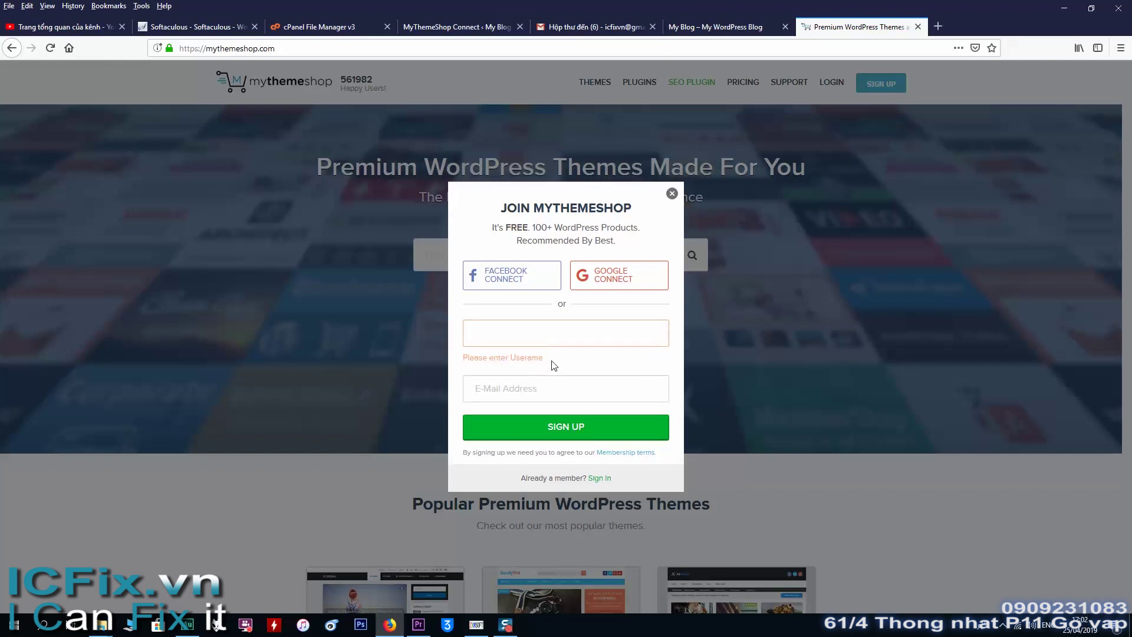
text(icfixorg)
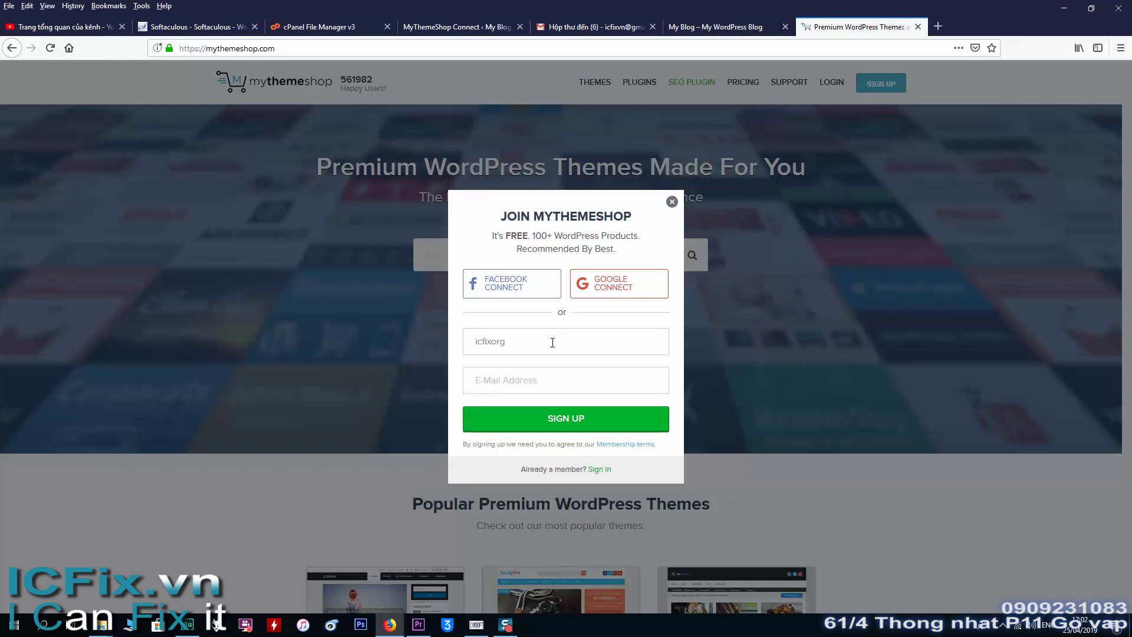
key(Tab)
click(570, 424)
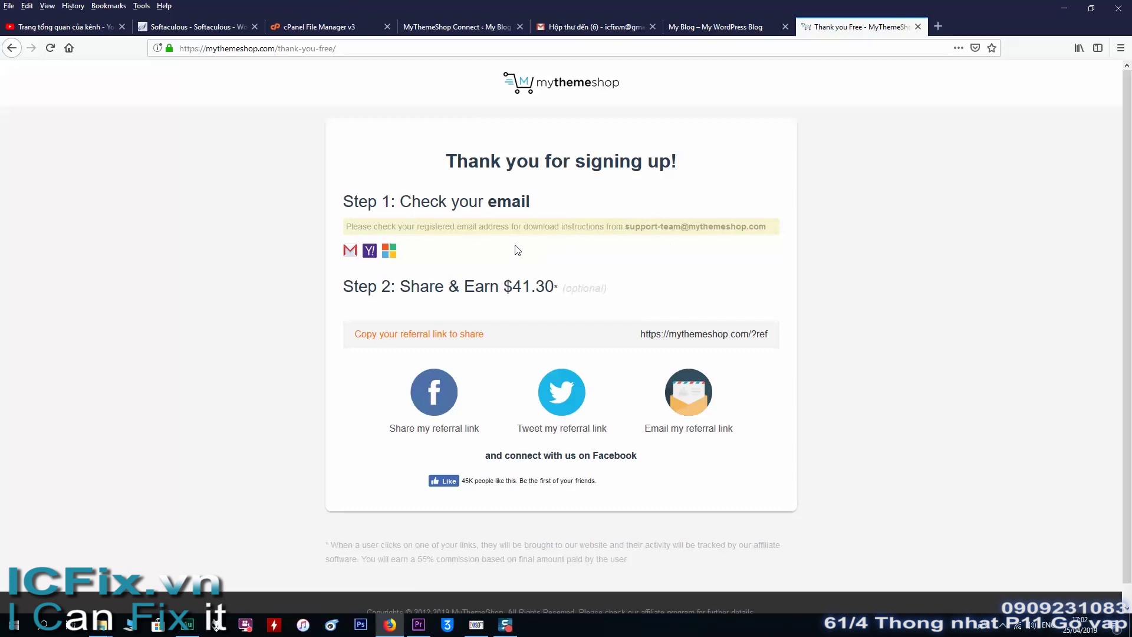
Step: Open the MyThemeShop welcome email with the new account's login details in Gmail
click(612, 31)
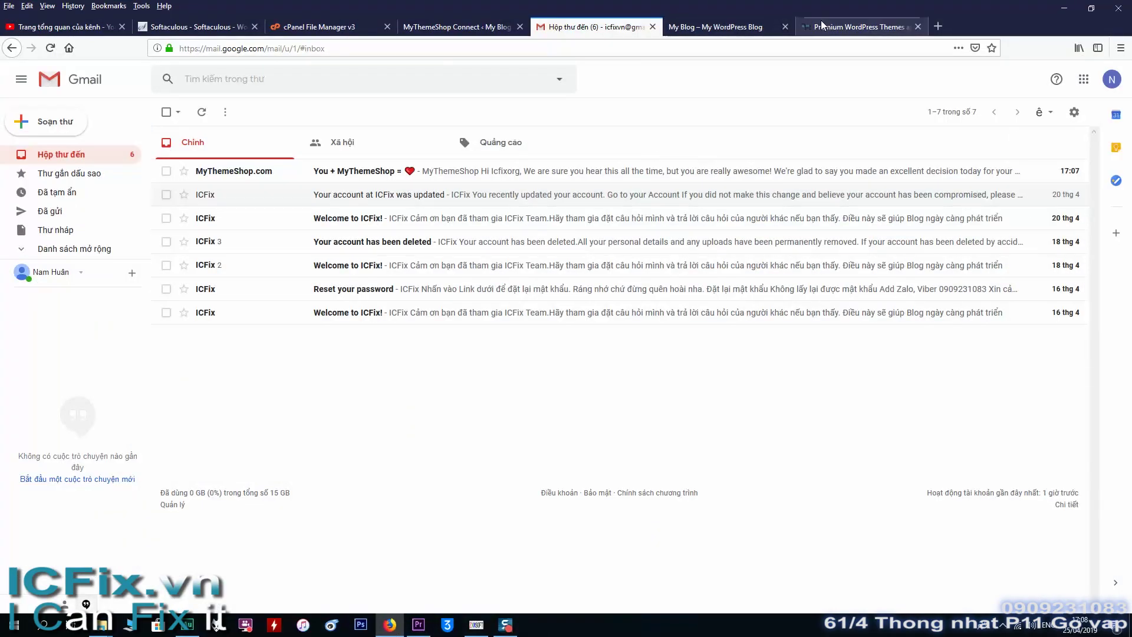
click(820, 24)
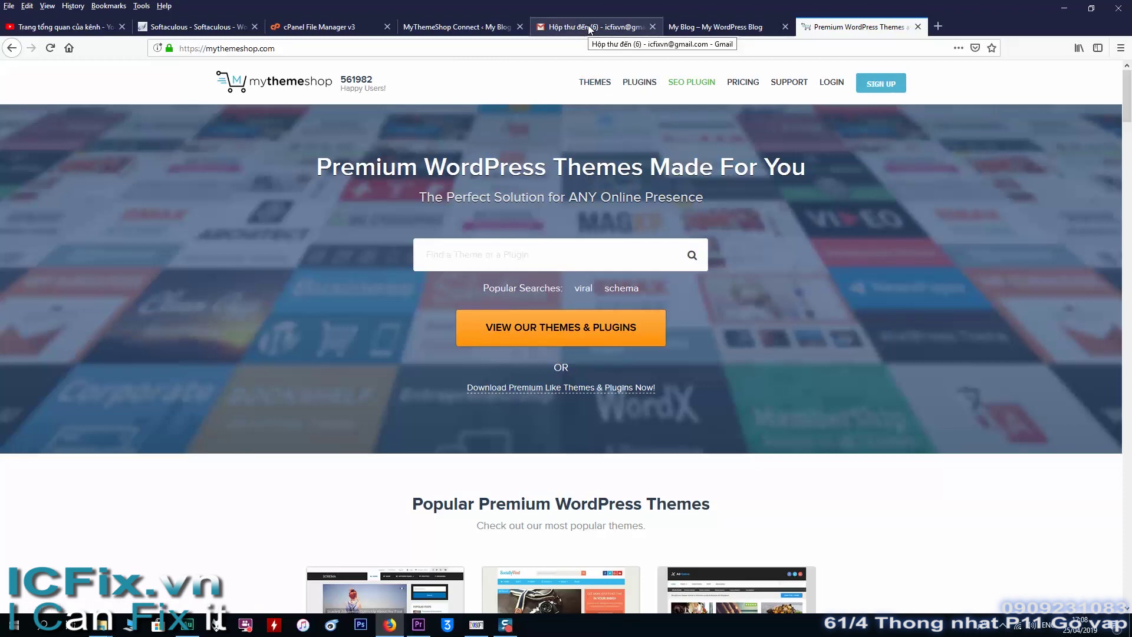
click(590, 30)
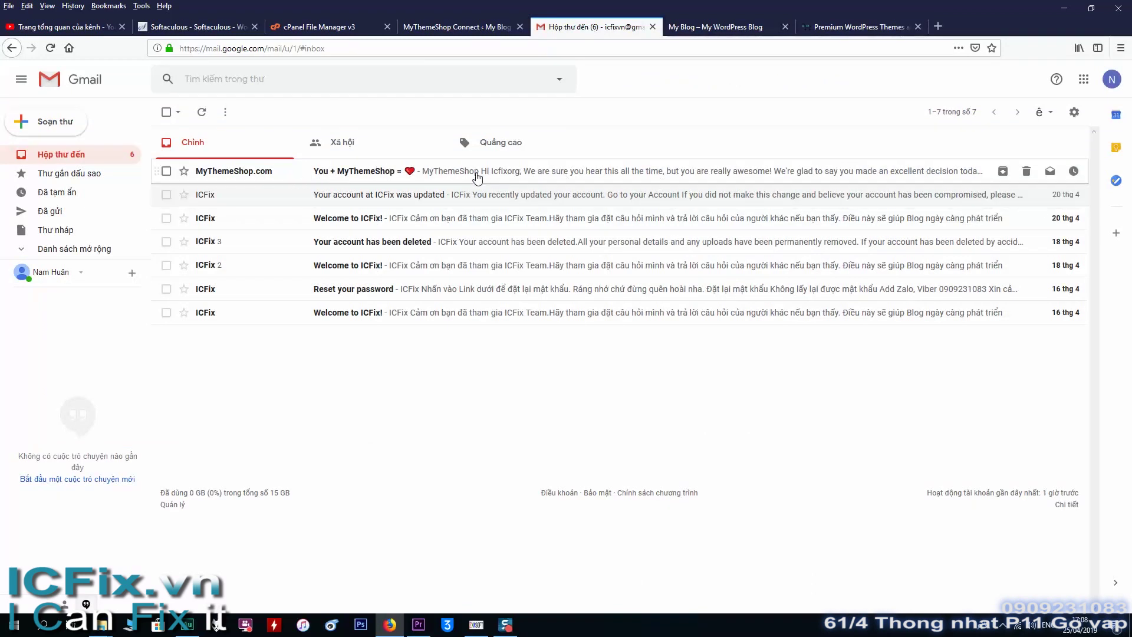
click(494, 172)
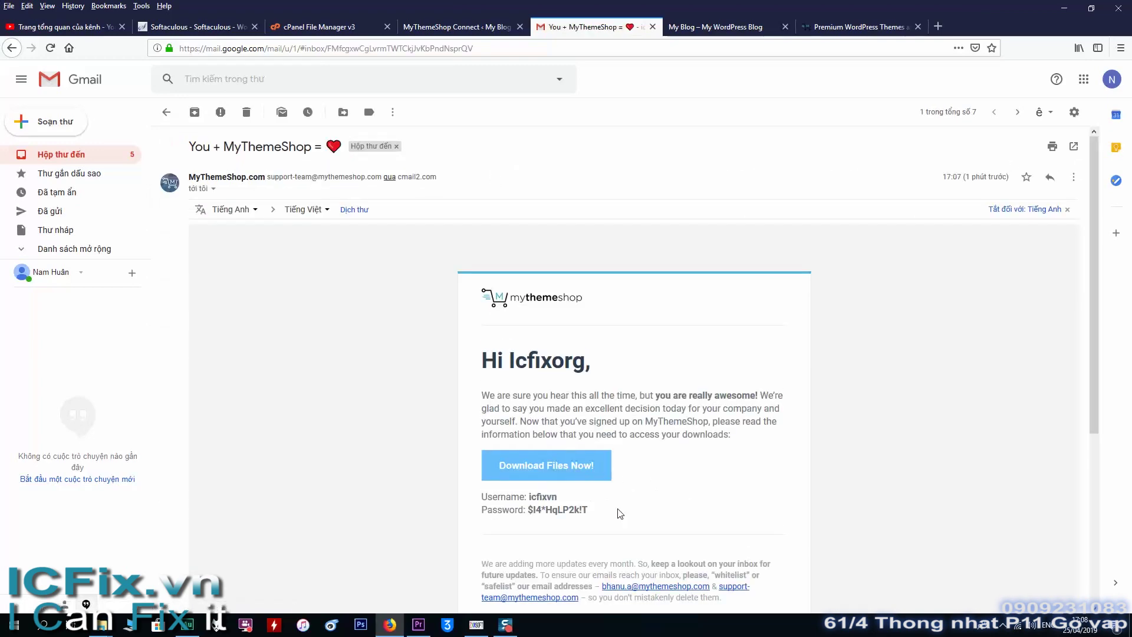
scroll(619, 496, down, 2)
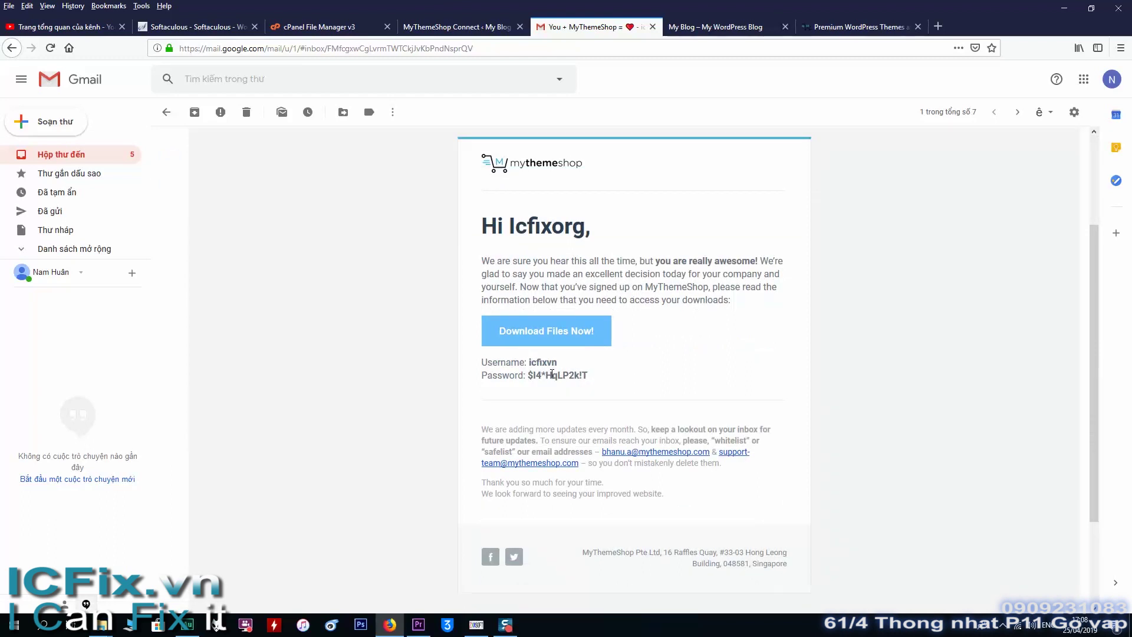
Step: Copy the account password from the email and return to the MyThemeShop tab
drag(529, 375, 597, 383)
right_click(606, 380)
click(607, 383)
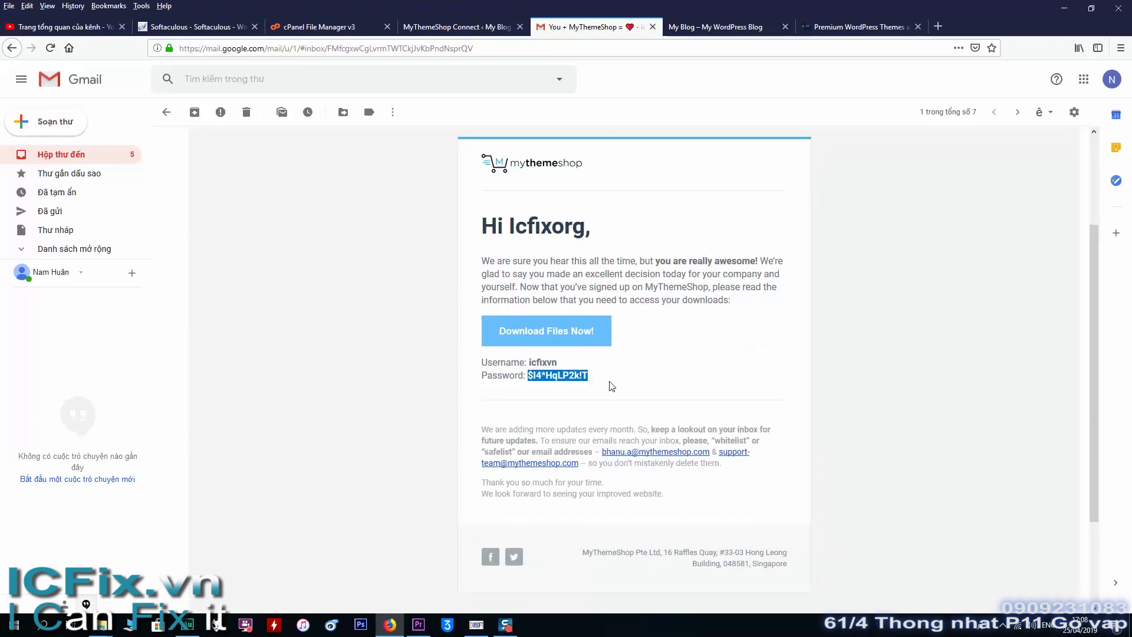
key(ctrl+Tab)
key(ctrl+Tab)
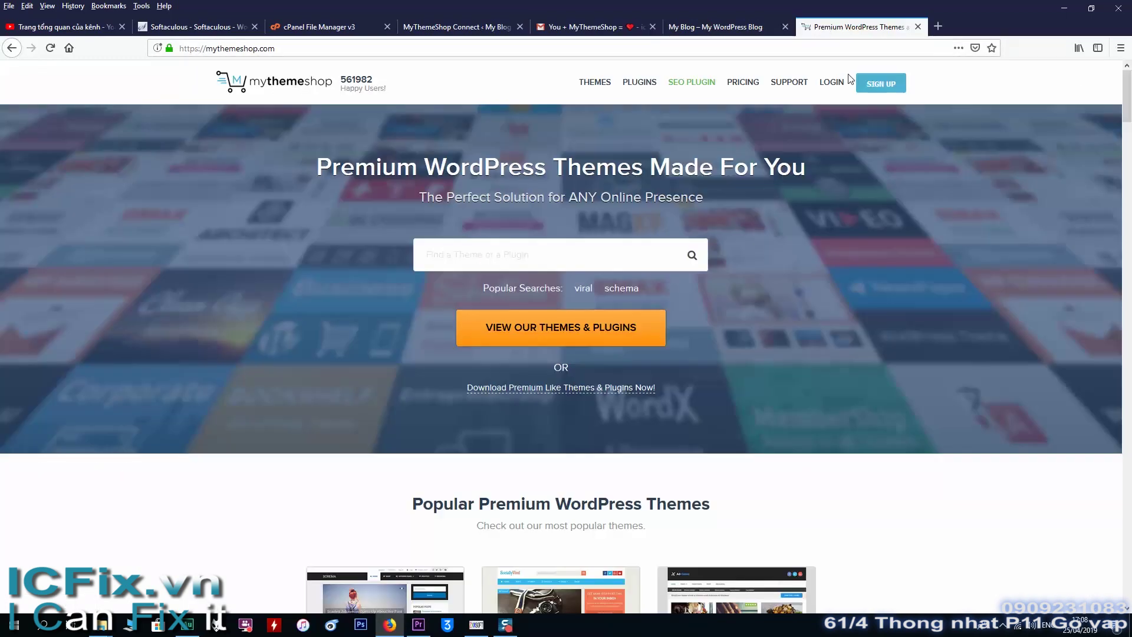
Step: In the MyThemeShop login form, change the pre-filled email to the new account's address
click(832, 82)
click(565, 326)
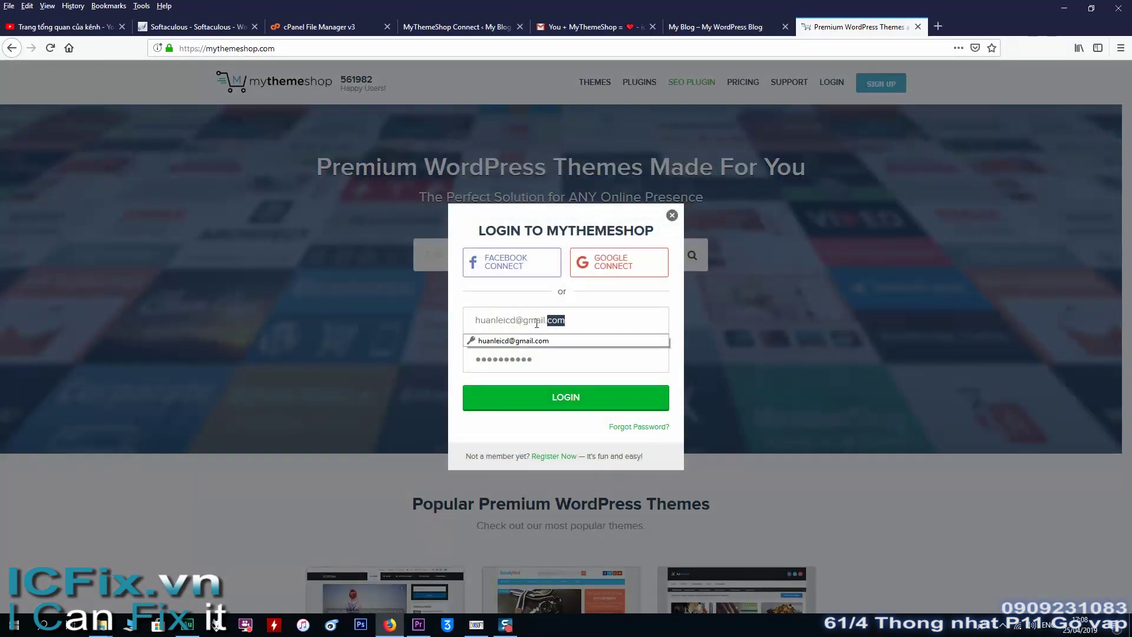
click(525, 321)
drag(517, 321, 454, 321)
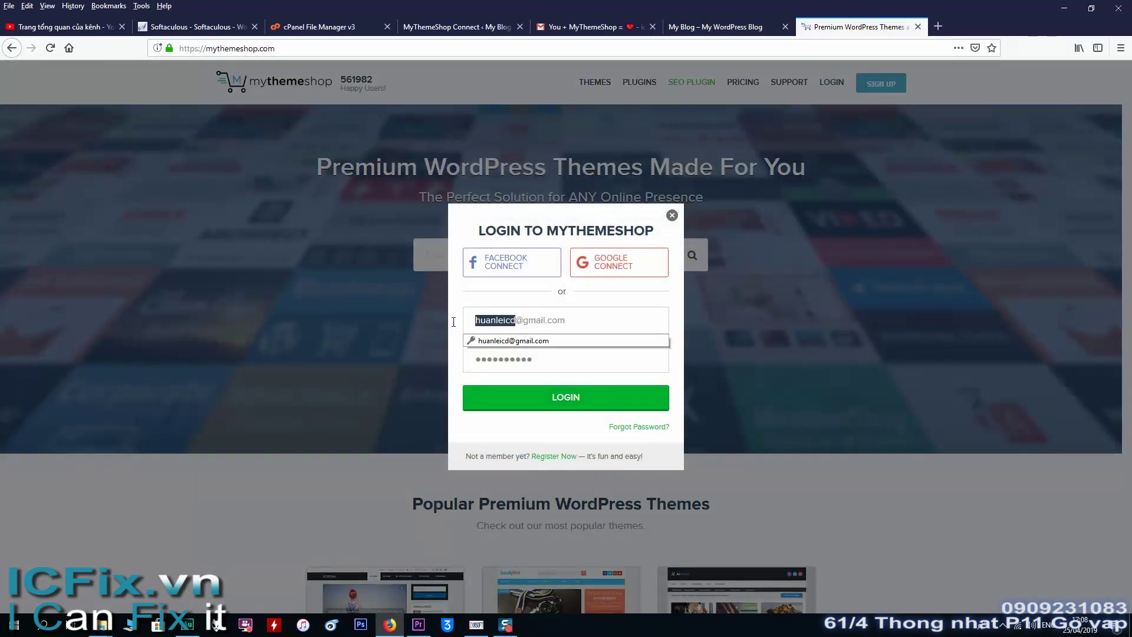
key(BackSpace)
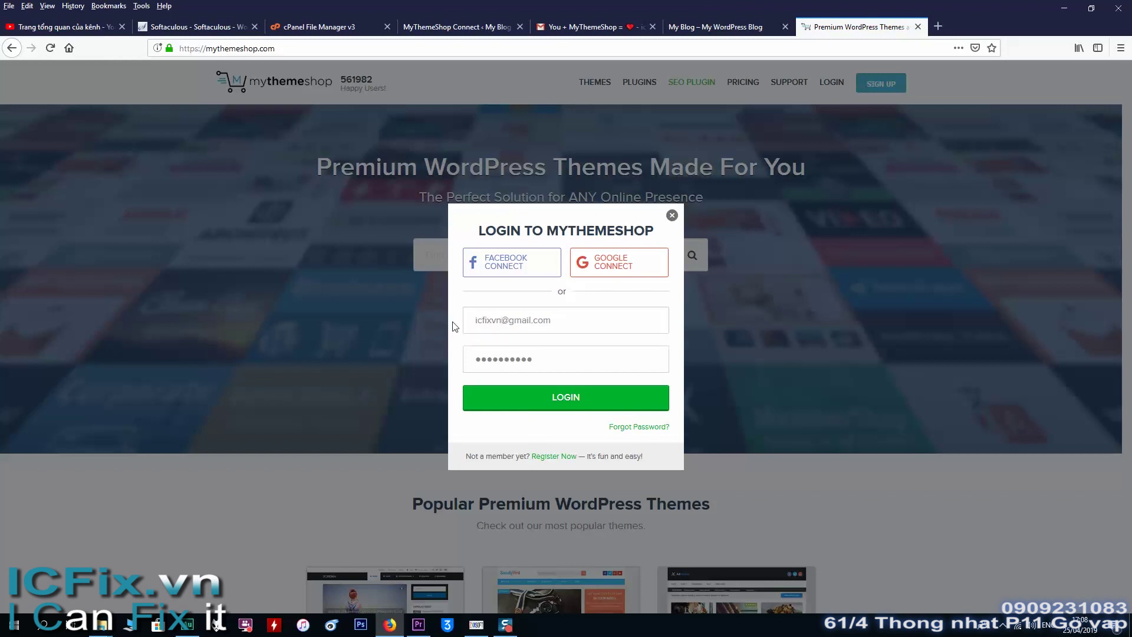
Step: Paste the copied account password, log in, and bring up the account menu
click(540, 361)
key(ctrl+a)
key(ctrl+v)
click(554, 403)
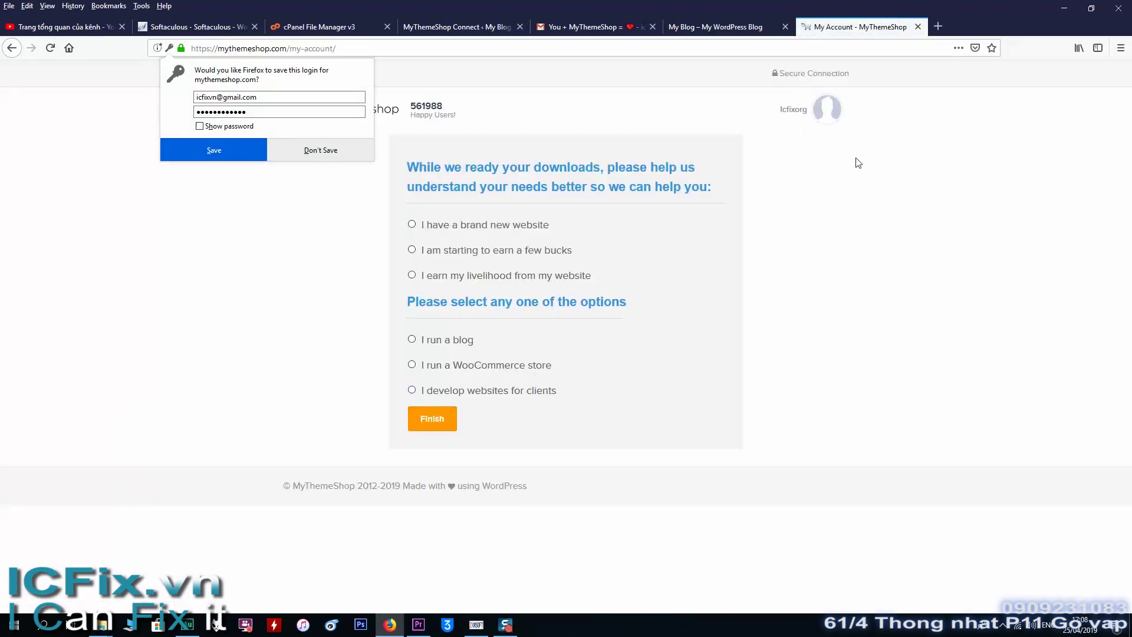
click(827, 109)
drag(827, 109, 814, 168)
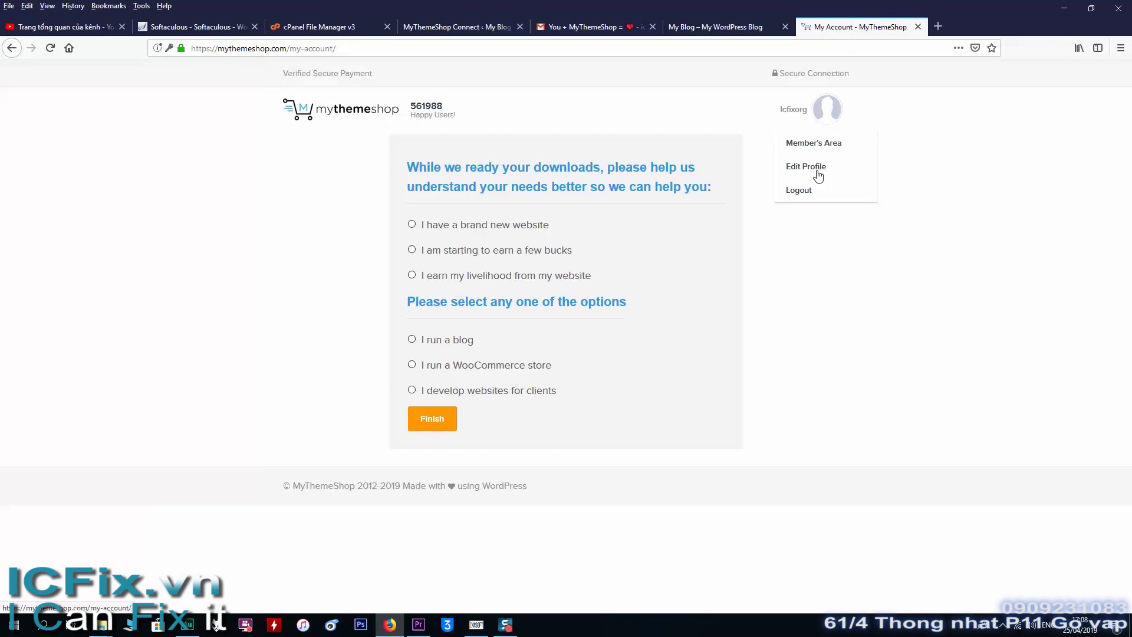
Step: On the Edit Profile page, paste the emailed password as the current password
click(815, 168)
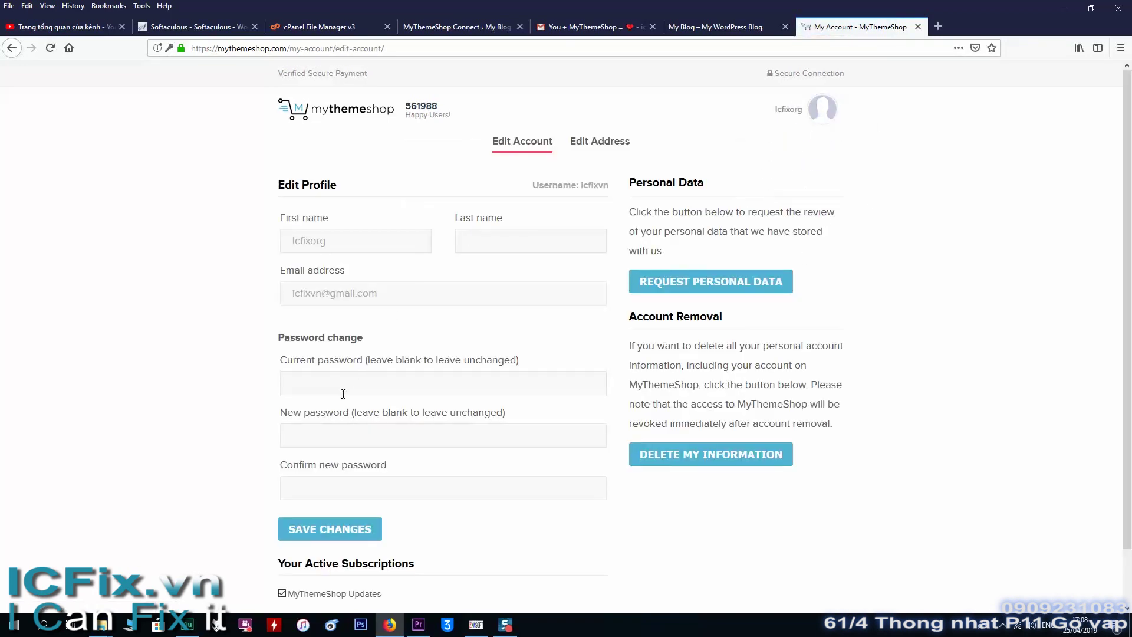
click(333, 375)
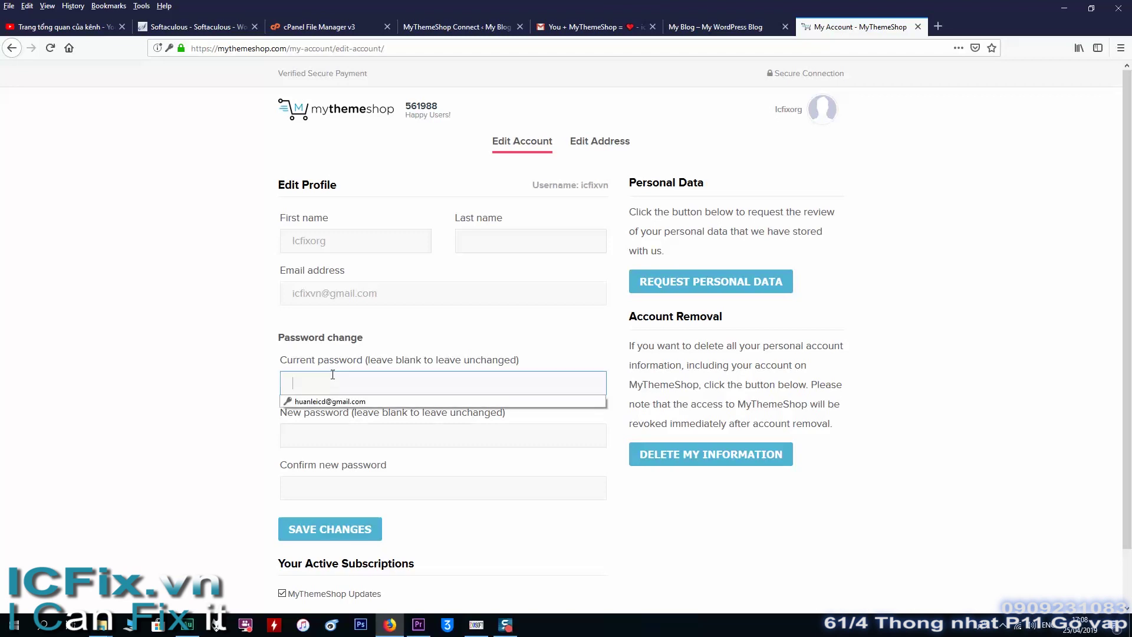
scroll(330, 373, down, 2)
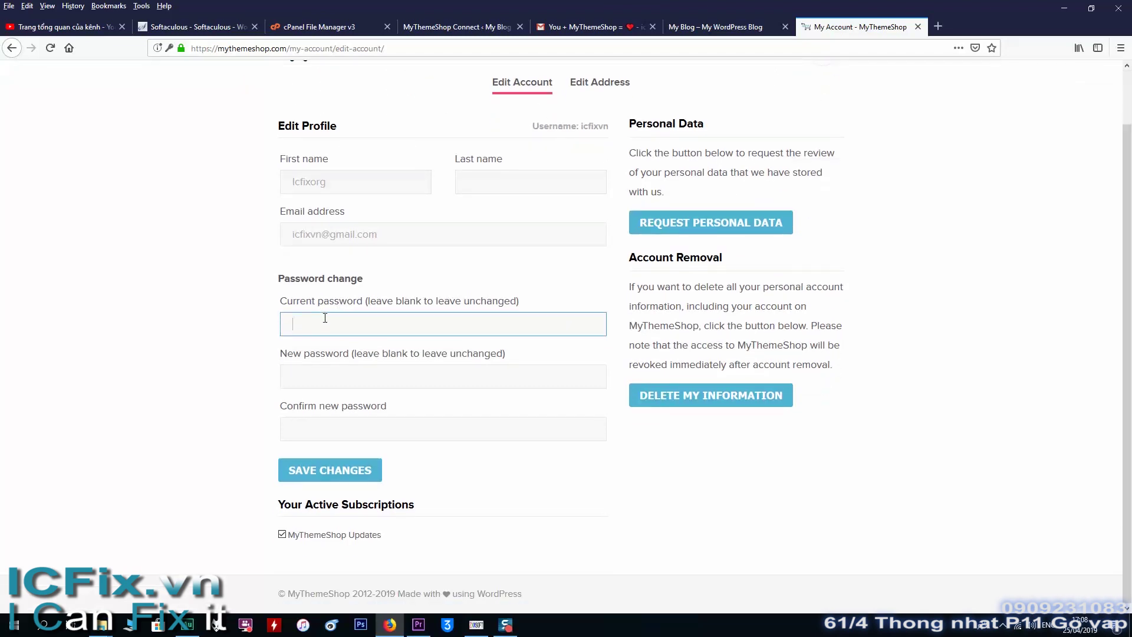
key(ctrl+v)
Step: Enter and confirm a stronger new password, then save the profile changes
click(356, 373)
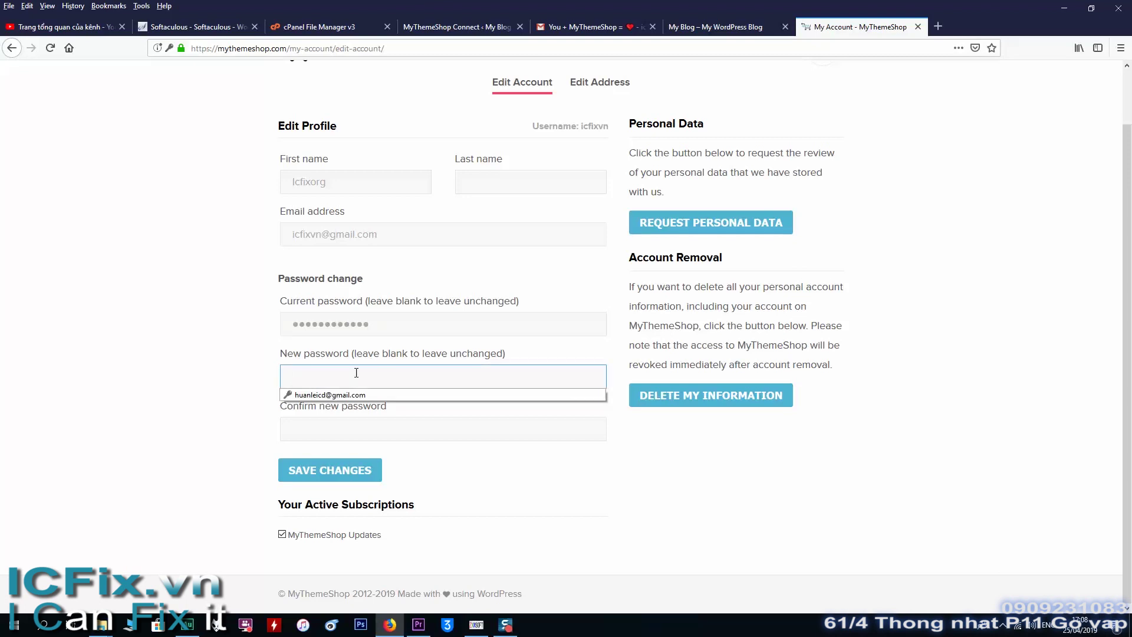
text(*******)
key(Tab)
text(*******)
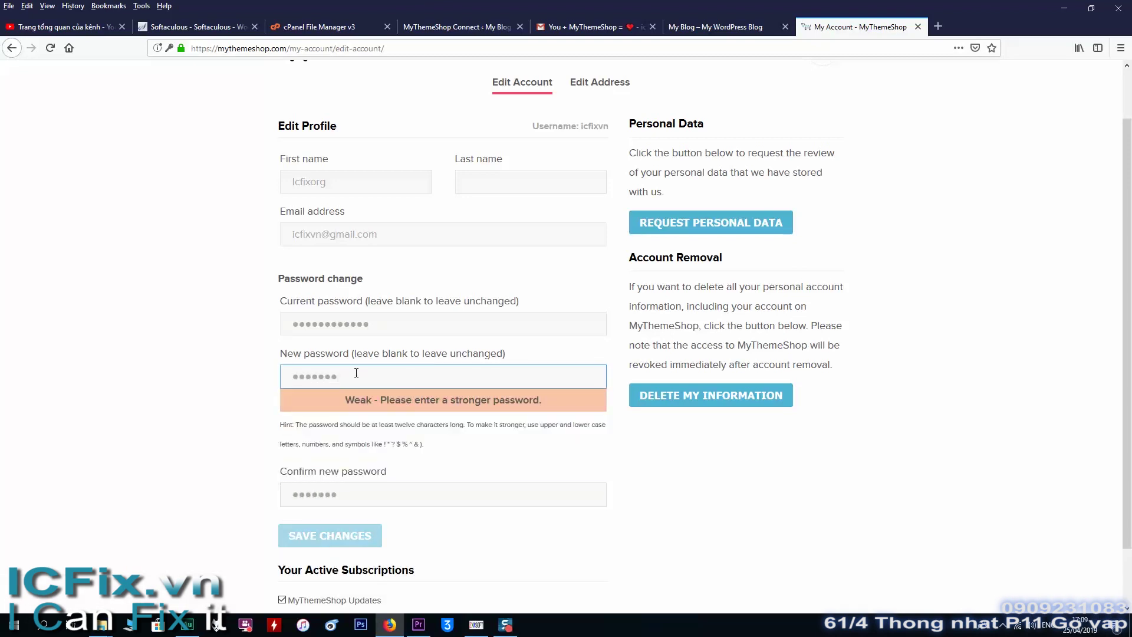
text(***)
click(371, 454)
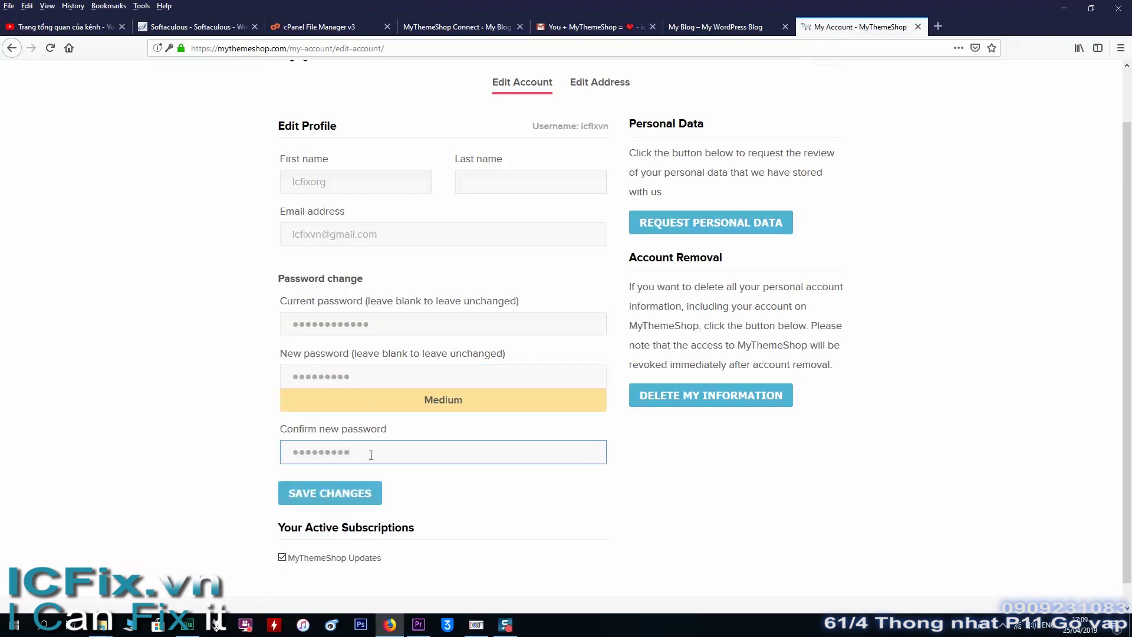
click(350, 501)
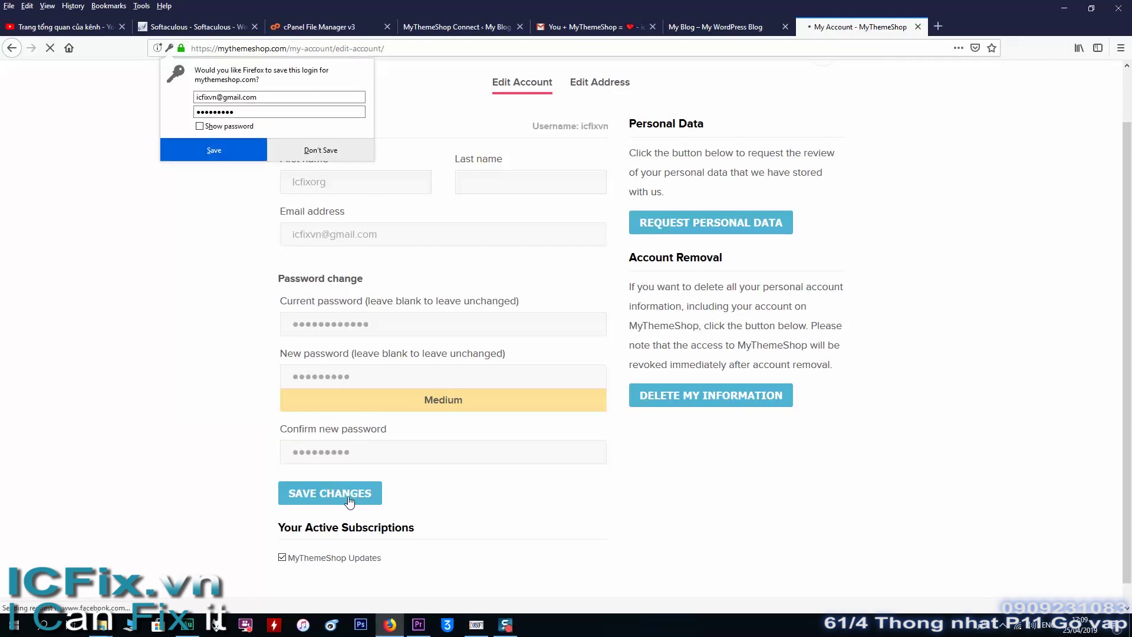